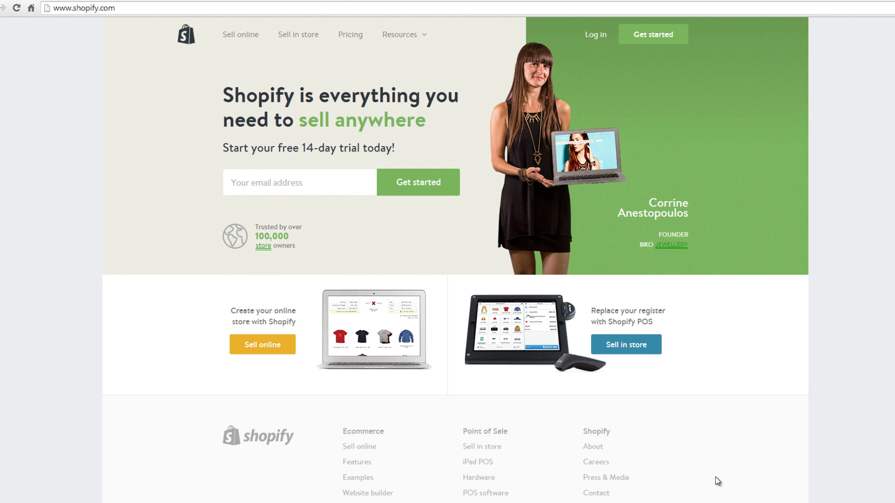
Step: Sign up for a free trial with an email and password, naming the store 'Techtube VideoStudio'
click(254, 187)
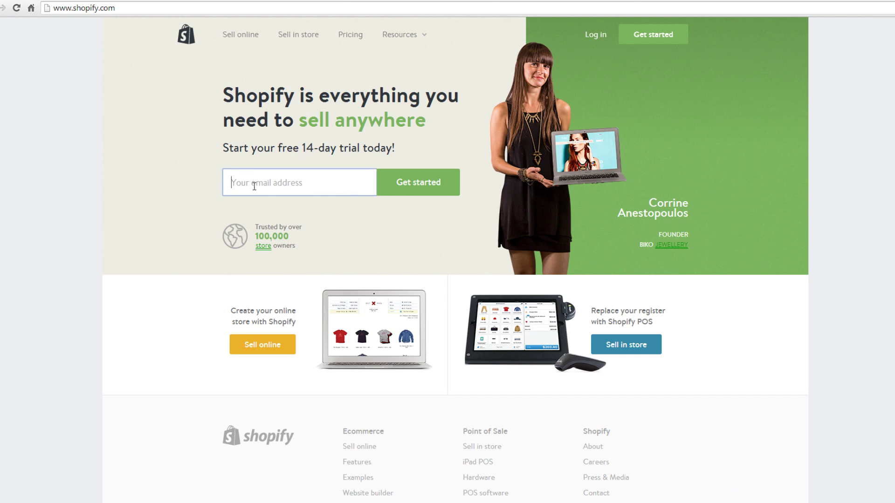
text(email@example.com)
click(414, 191)
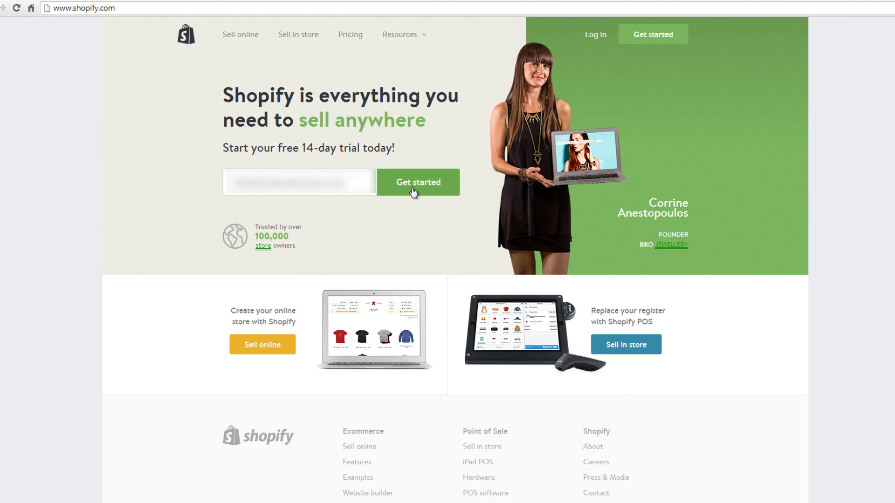
text(p)
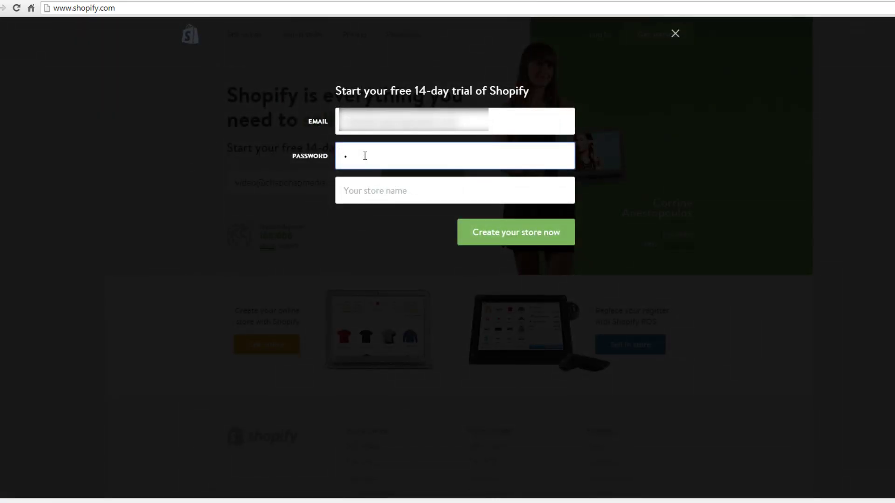
text(•••••••)
click(360, 193)
text(Techtu)
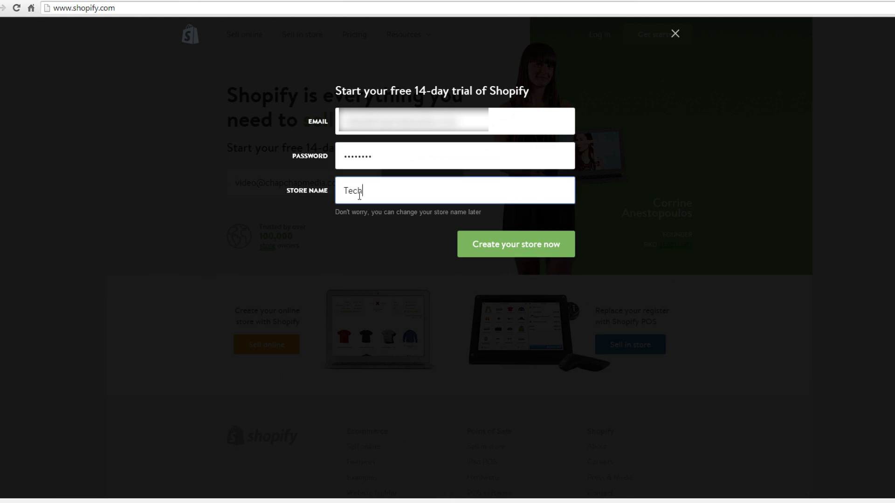
text(be VideoStudio)
click(519, 254)
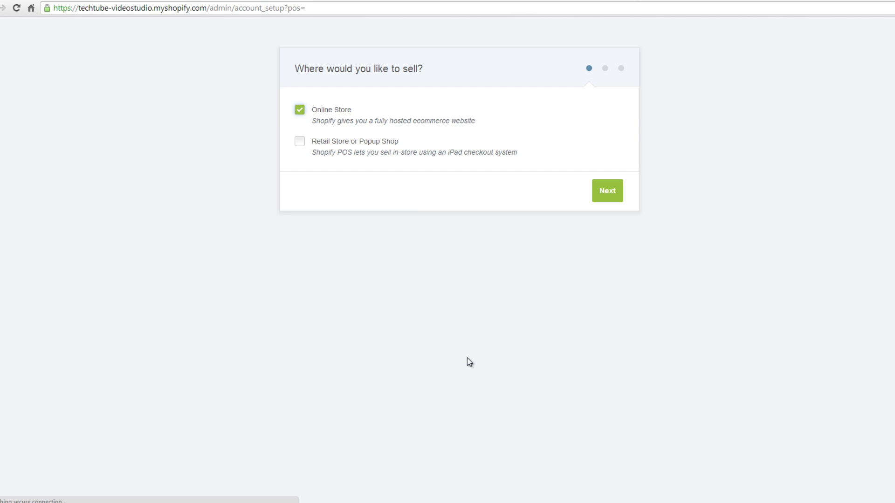
Step: Keep Online Store as the sales channel, autofill the store address, and submit it
key(Tab)
click(607, 197)
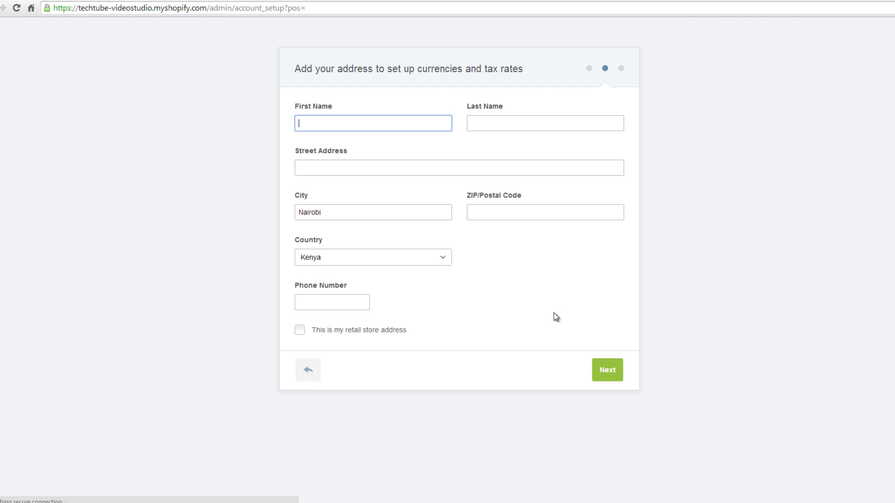
key(Down)
key(Return)
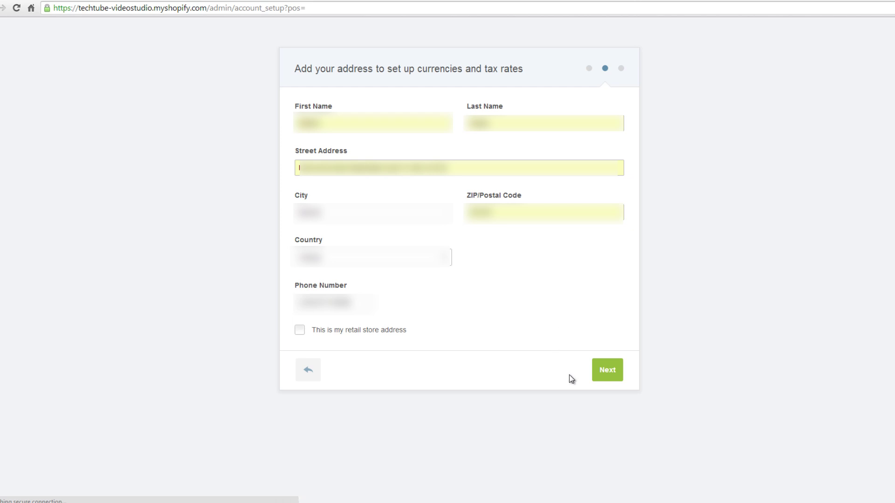
click(608, 371)
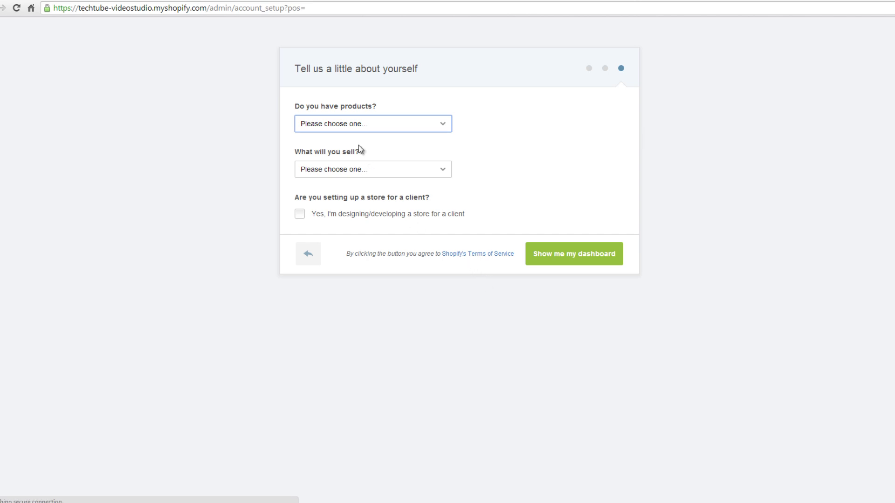
Step: Answer 'I haven't yet started selling products' and leave the building-for-a-client option unticked
click(347, 125)
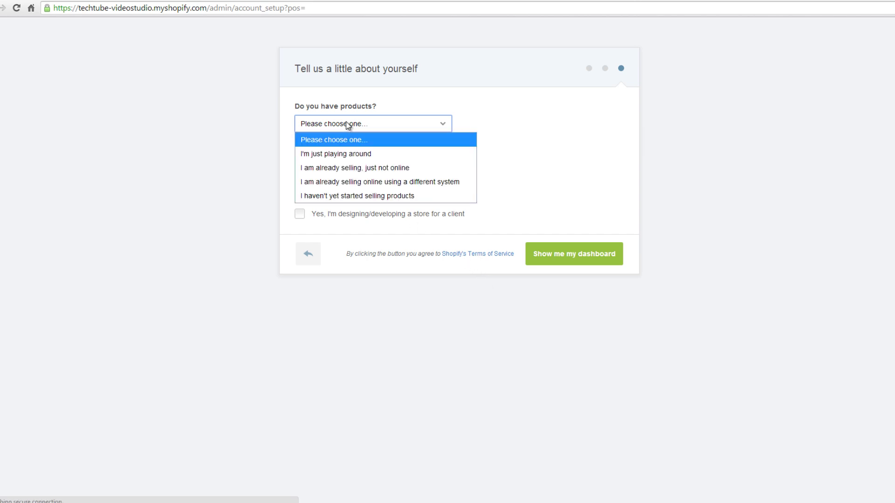
click(336, 195)
click(300, 215)
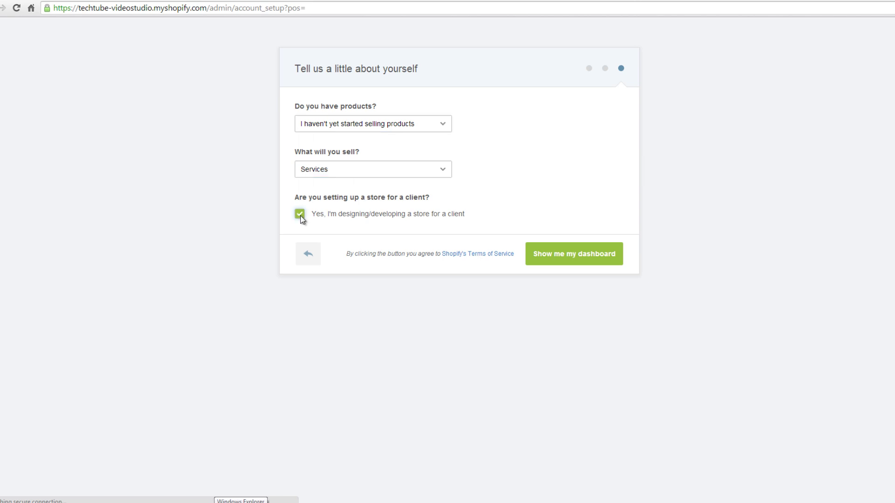
click(300, 215)
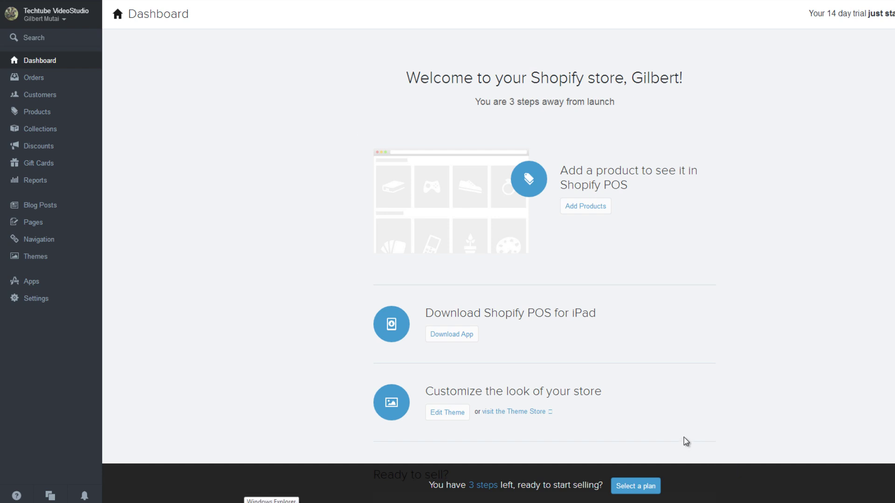
Step: Add a product titled 'Video Editing' with the description 'Editing Video' and save it
click(584, 211)
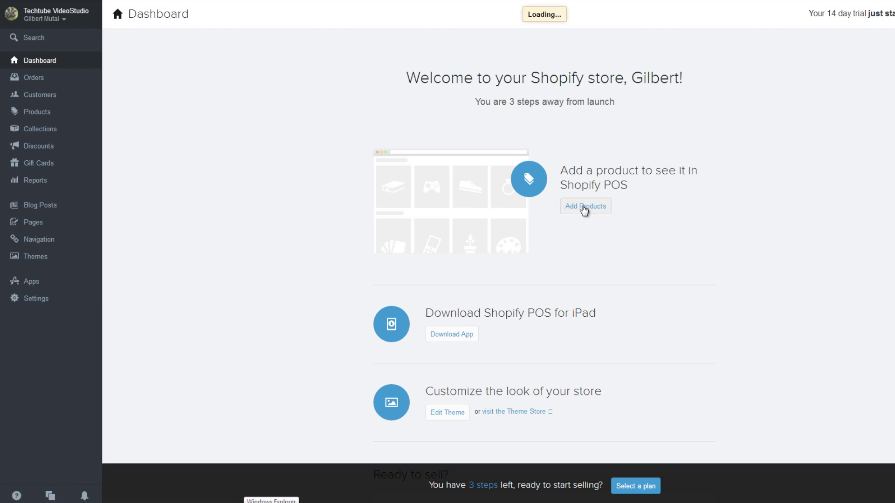
text(Video )
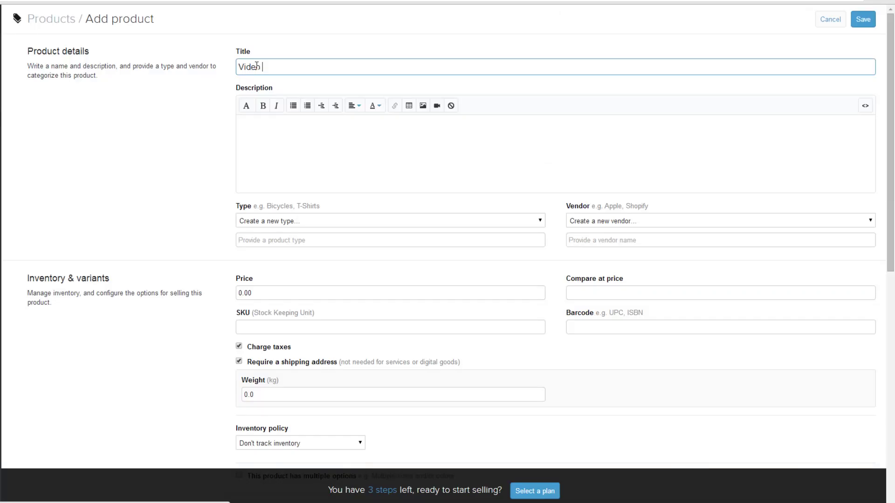
text(Editing)
click(268, 141)
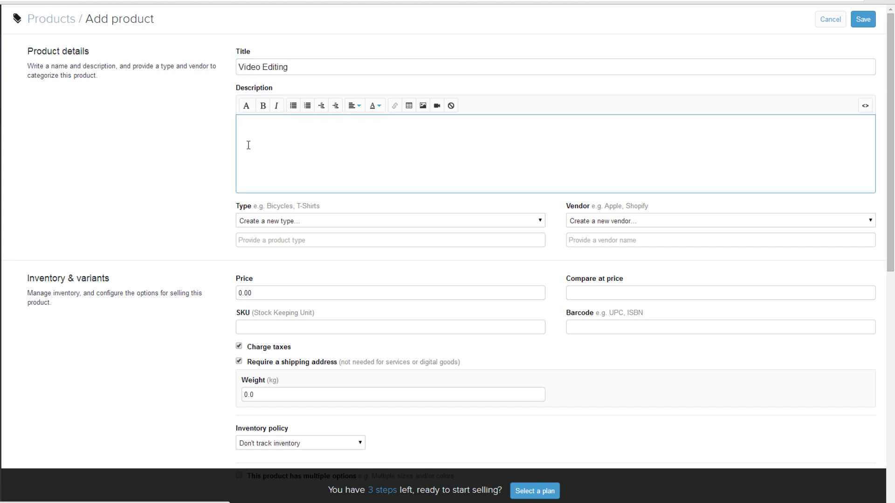
text(Editing Videos for different categories of clients)
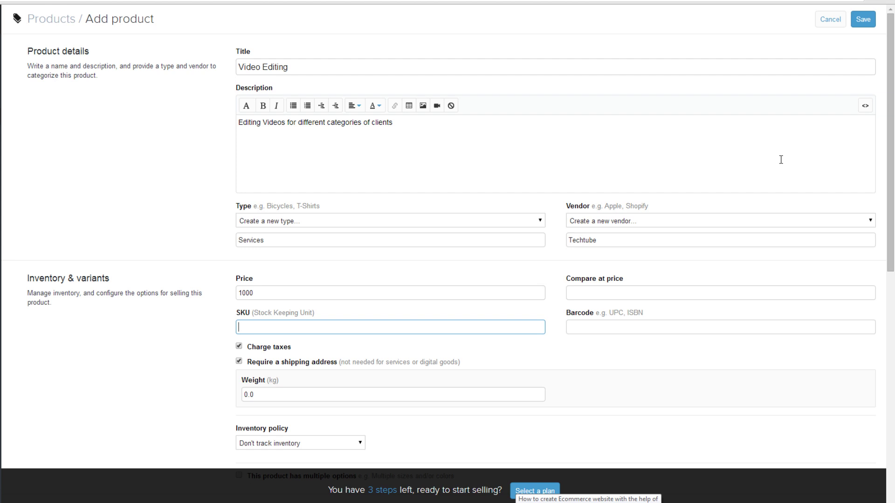
click(863, 19)
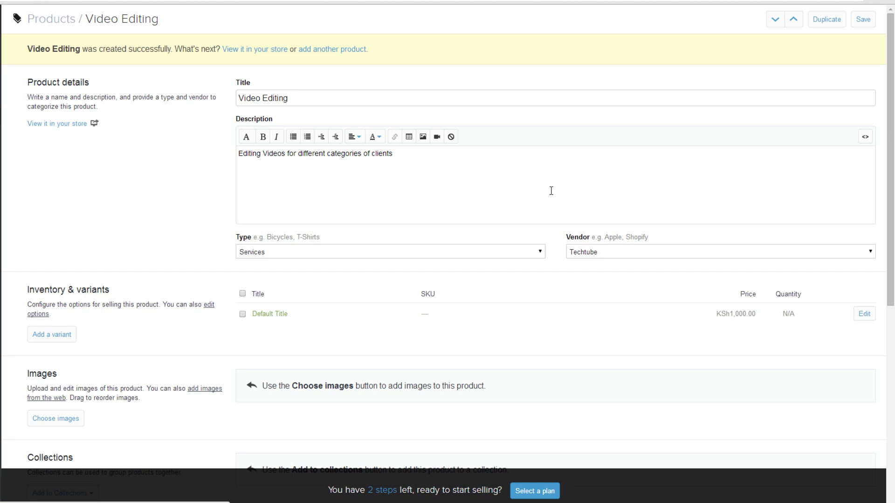
scroll(199, 336, down, 3)
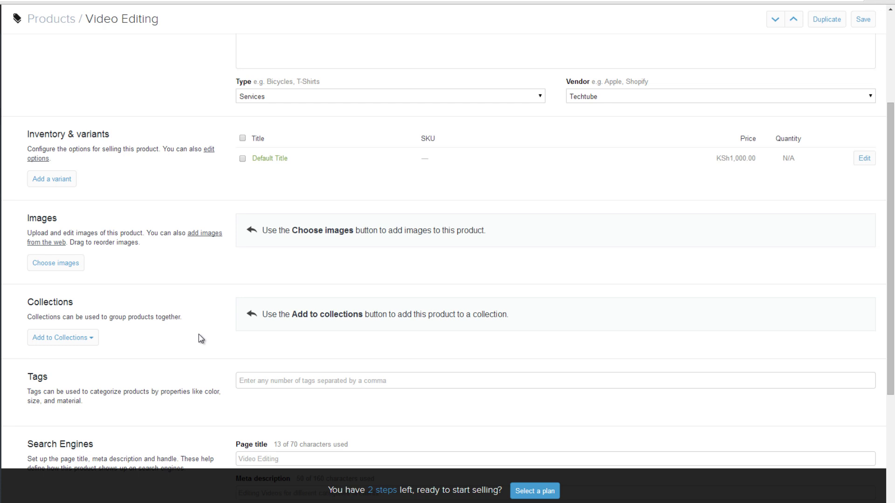
click(63, 264)
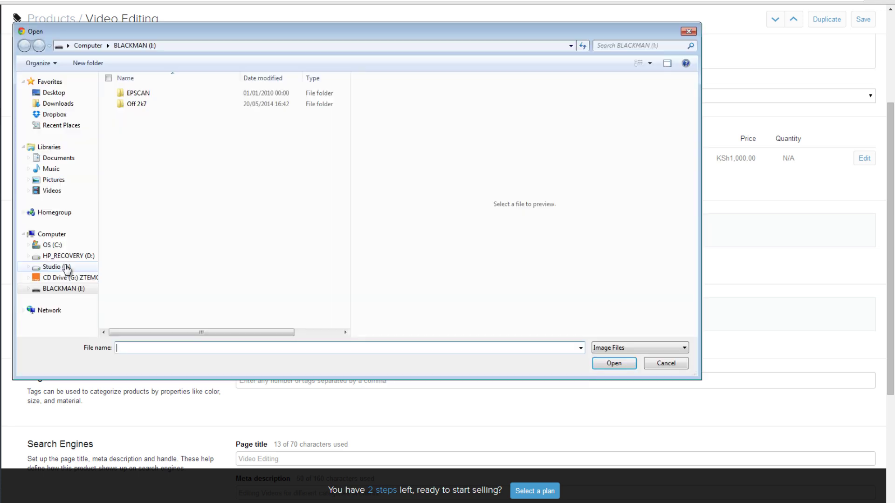
click(309, 291)
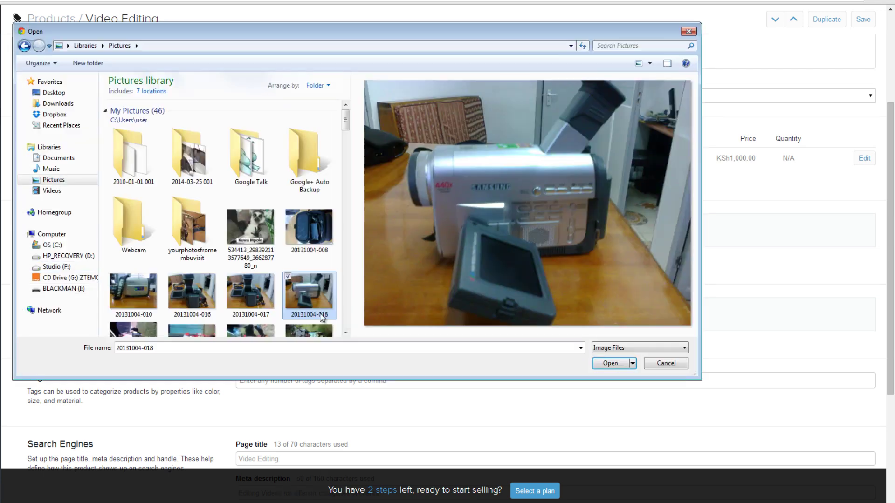
click(602, 368)
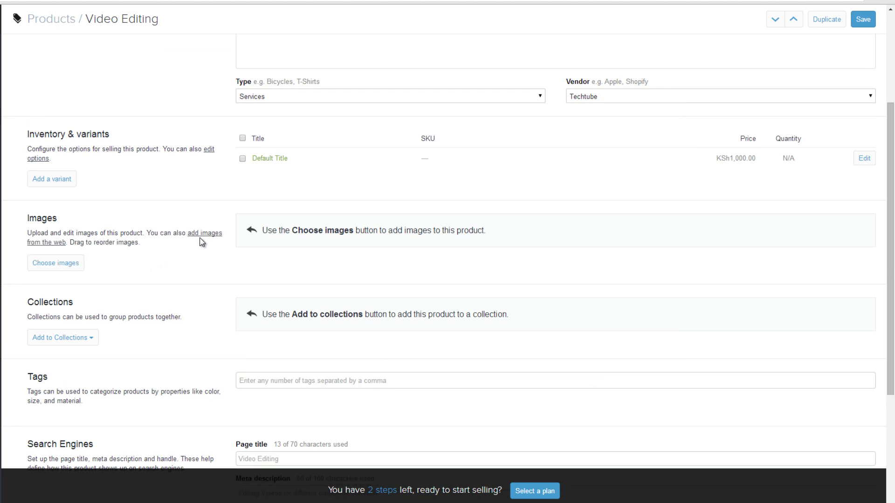
Step: Add a second product image by pasting its web address and fetching it
click(203, 233)
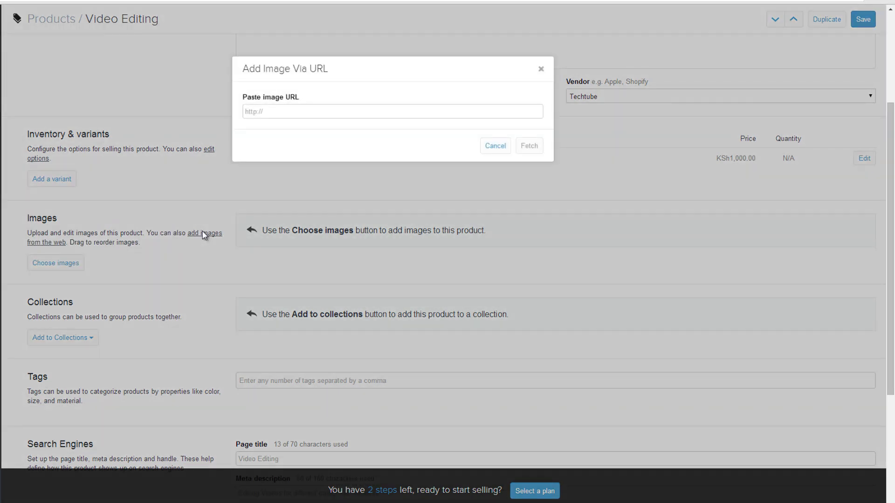
click(276, 110)
text(http://www.workinsports.com/blog/wp-content/uploads/2013/06/entry-level-sports-jobs.jpg)
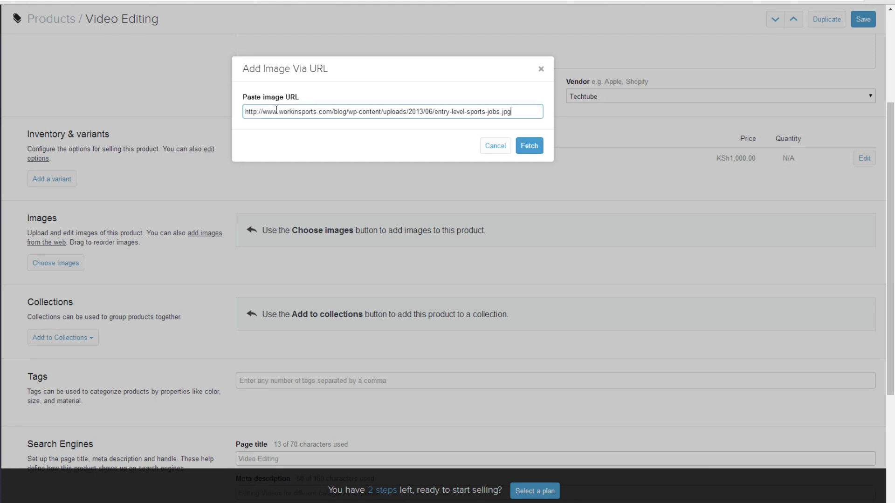
click(530, 146)
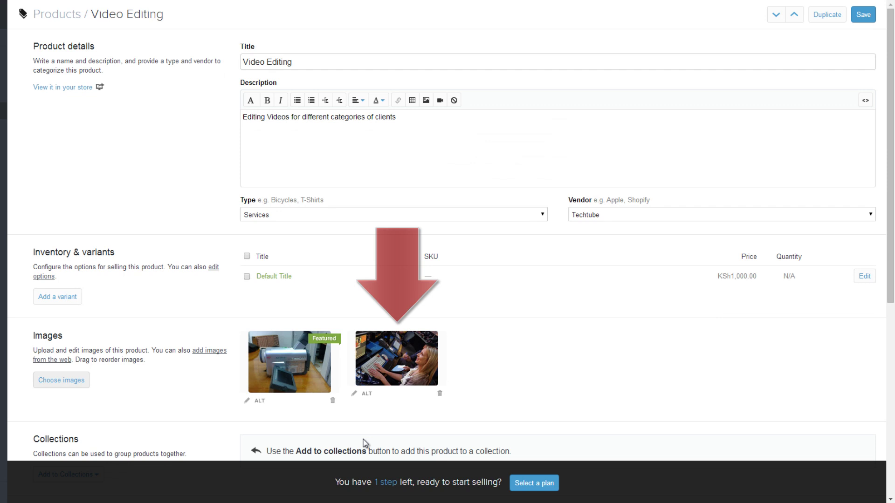
Step: Make the web image the featured first image and save the Video Editing product
drag(331, 379, 469, 373)
scroll(497, 428, down, 3)
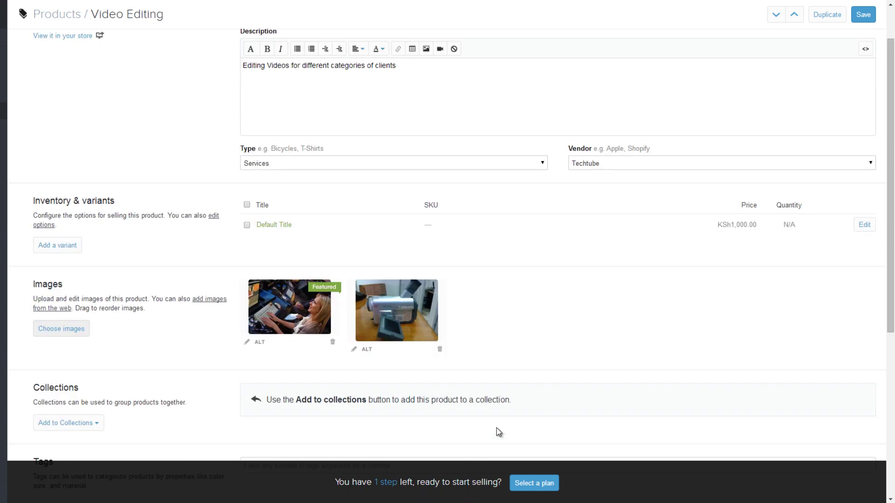
scroll(497, 428, down, 2)
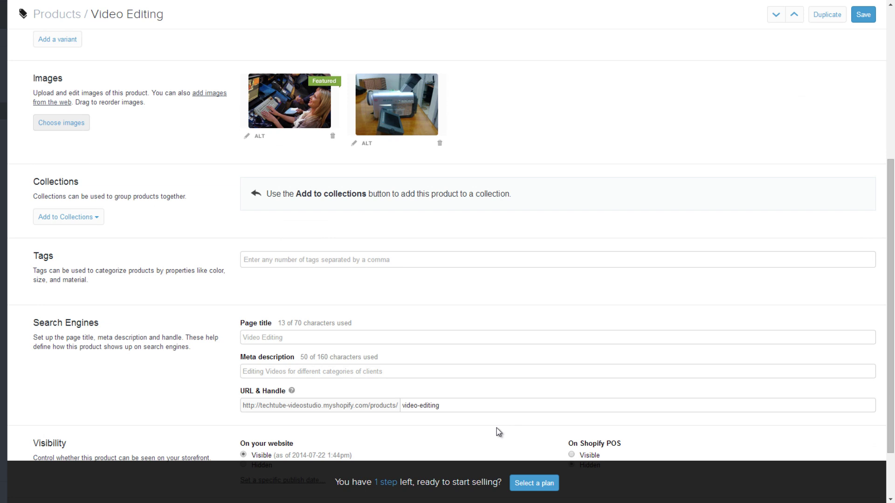
scroll(496, 428, down, 2)
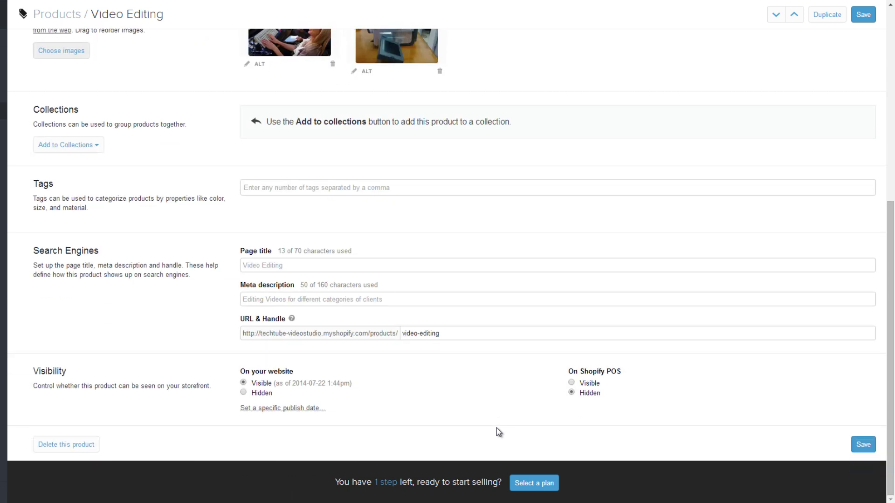
click(863, 444)
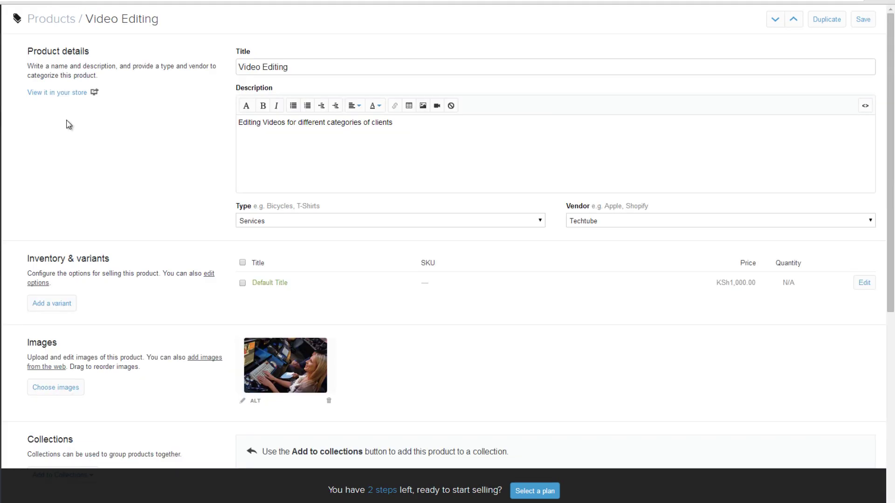
Step: View the Video Editing product on the storefront
click(82, 93)
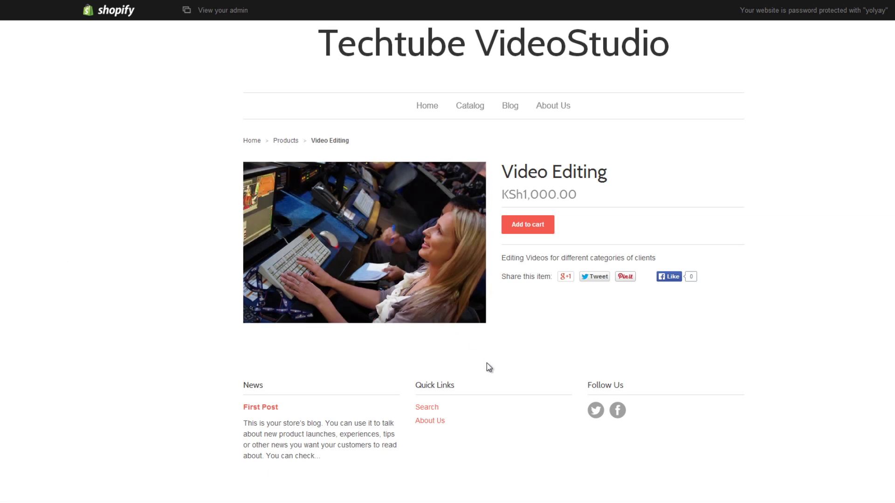
scroll(486, 363, down, 1)
scroll(487, 362, up, 1)
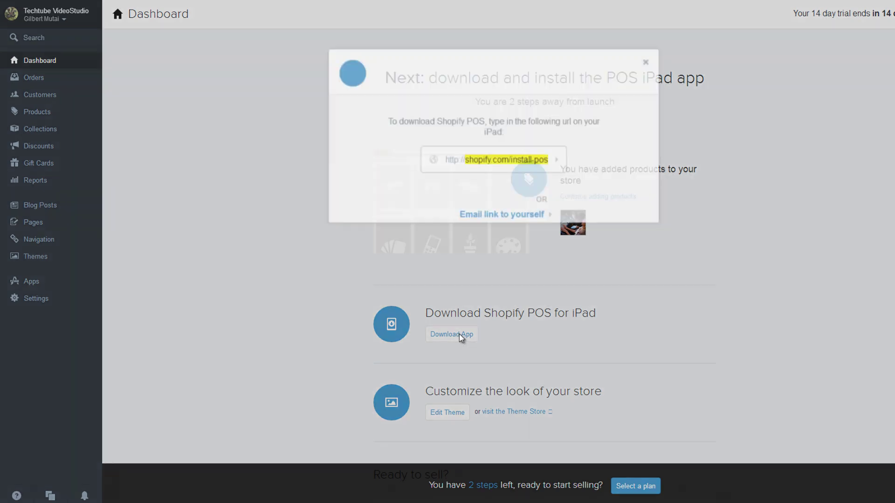
click(459, 337)
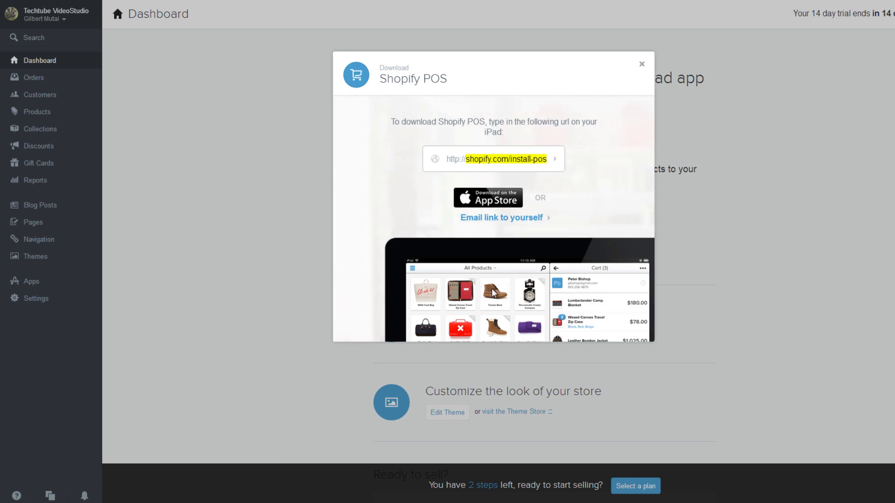
click(560, 440)
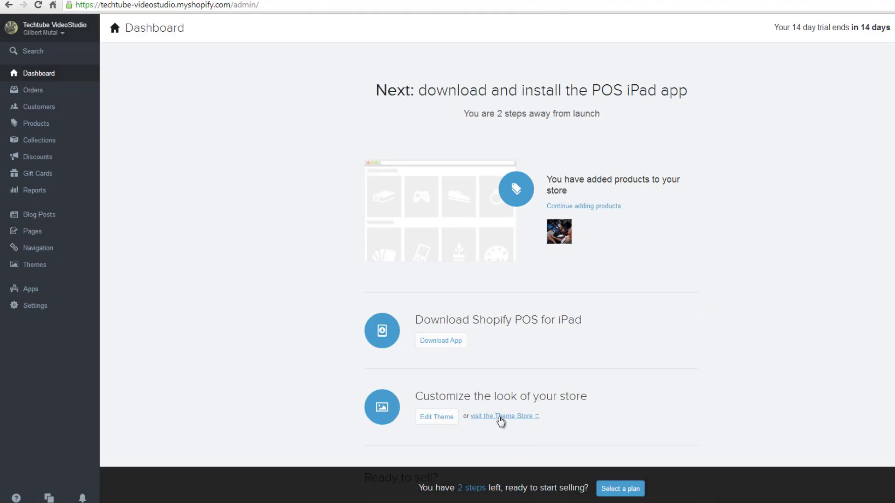
Step: Browse the Theme Store and filter the themes to free ones only
click(500, 417)
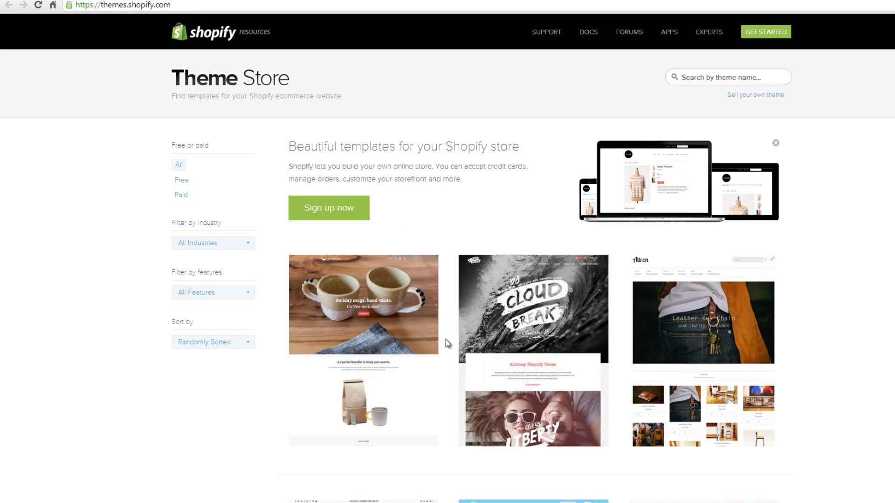
scroll(446, 341, down, 7)
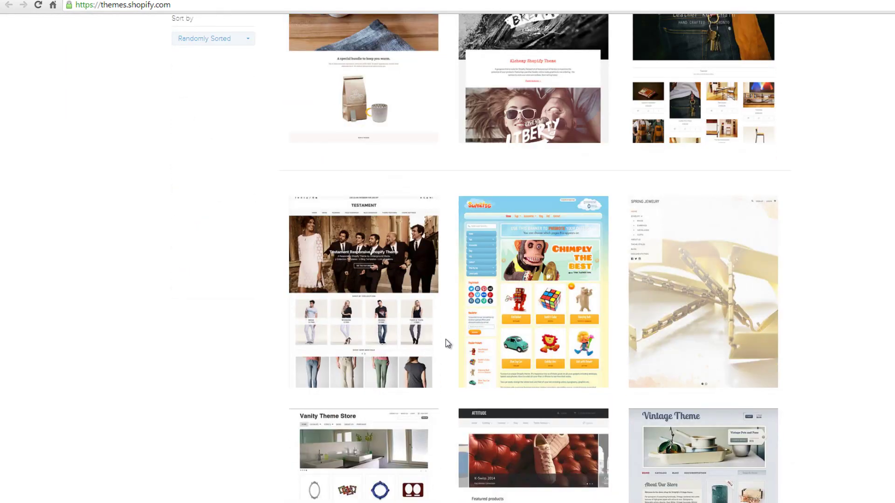
scroll(446, 340, down, 4)
scroll(445, 344, up, 11)
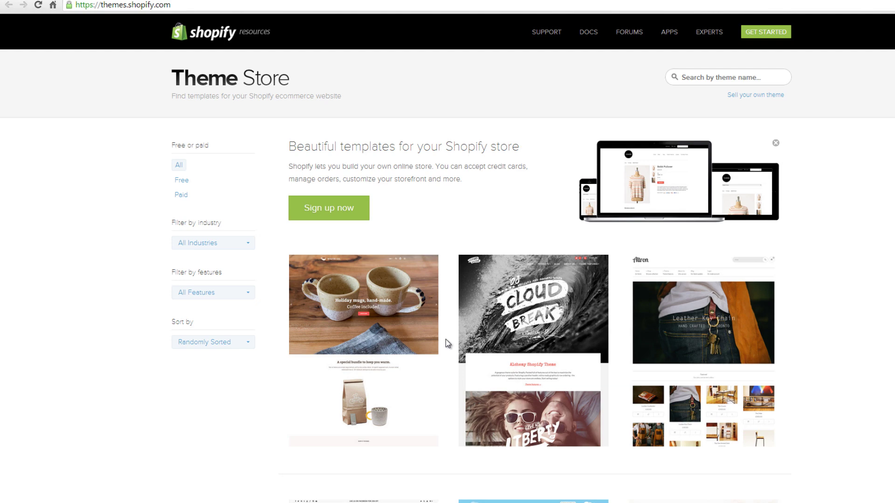
scroll(446, 344, down, 14)
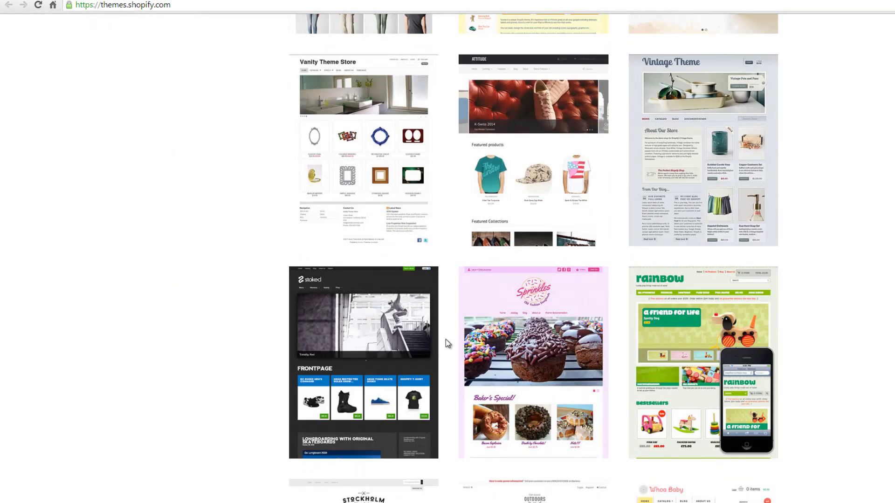
scroll(447, 344, down, 9)
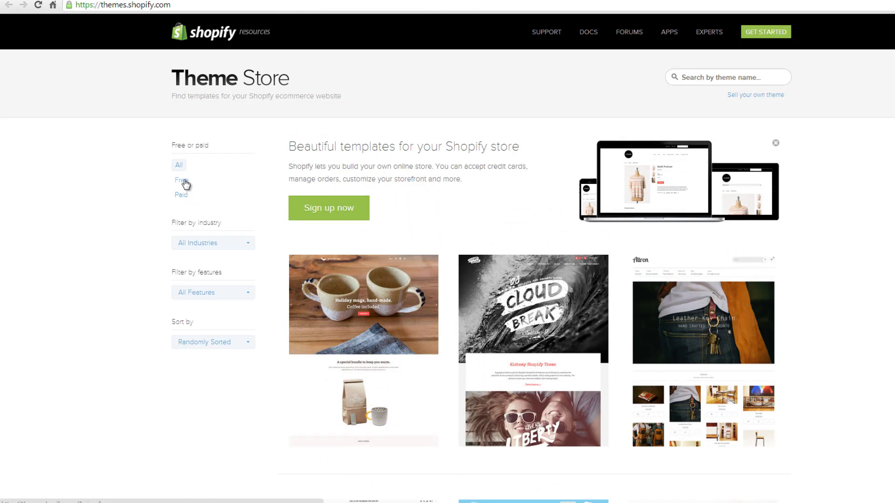
click(185, 183)
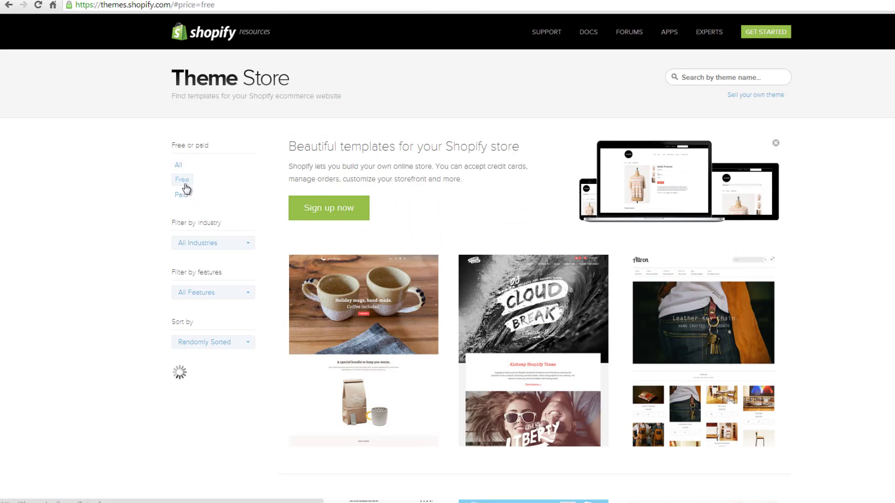
Step: Open the Megatronic theme's page and start getting it
scroll(449, 300, down, 3)
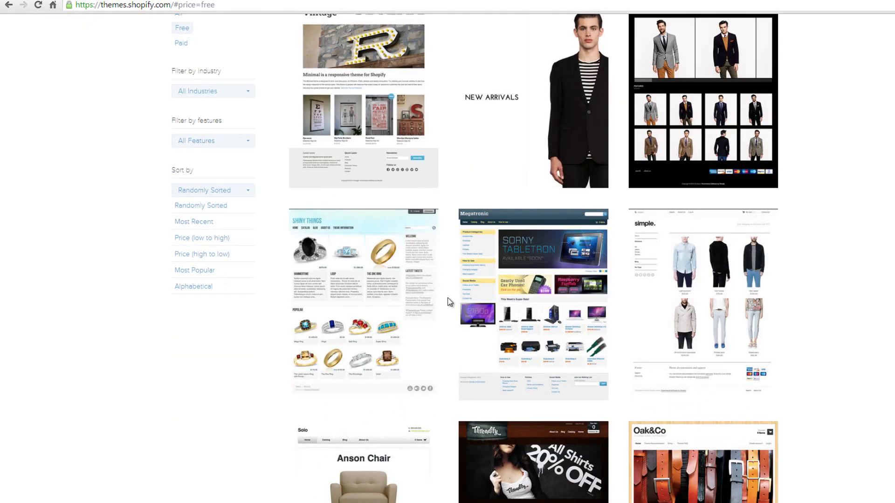
click(530, 285)
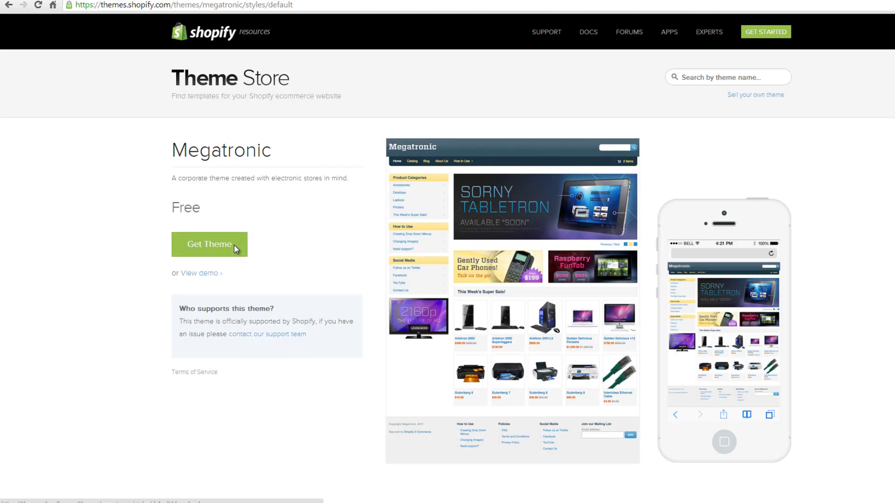
click(234, 246)
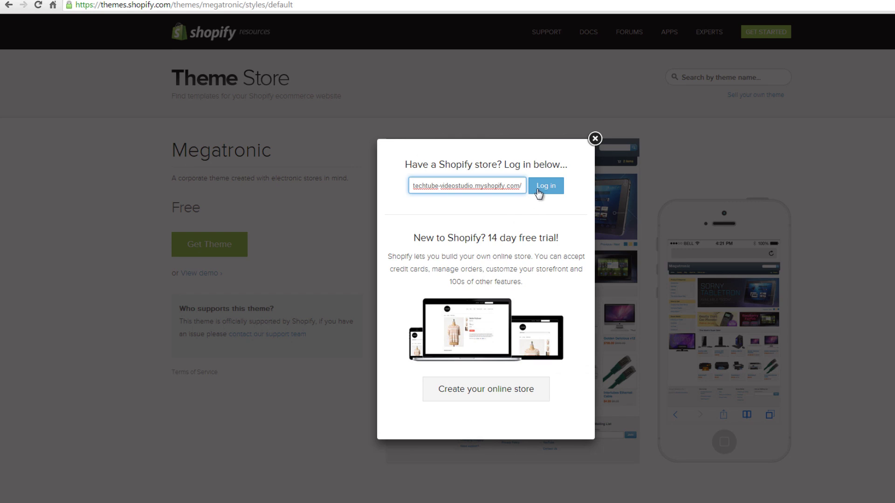
Step: Log in to the existing store and publish the Megatronic theme
click(539, 192)
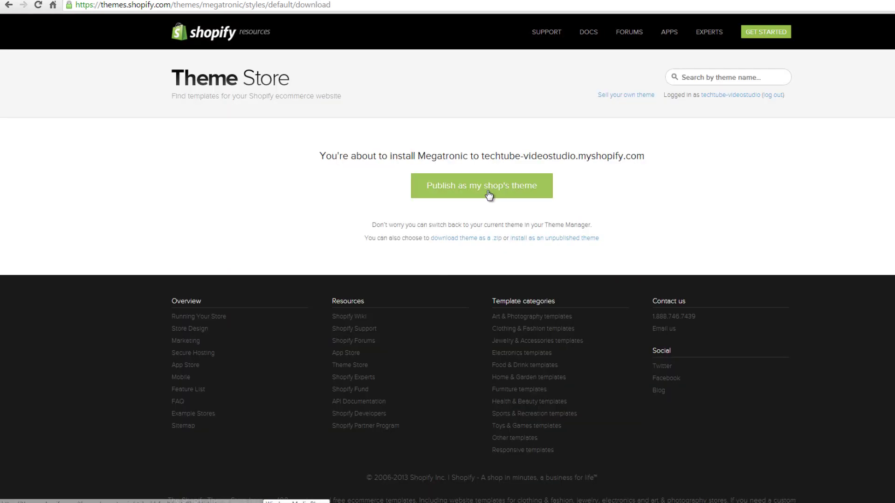
click(489, 194)
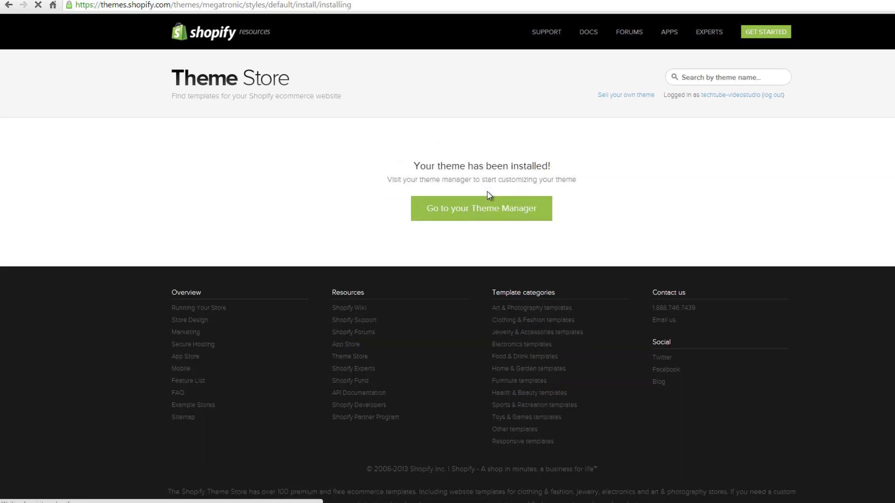
Step: In Megatronic's theme settings, set the Link Hover colour to ffffff
click(457, 218)
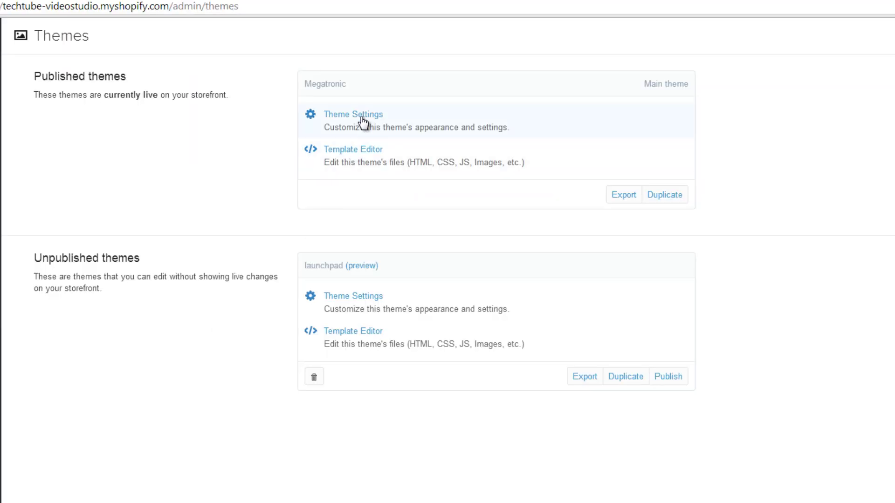
click(363, 119)
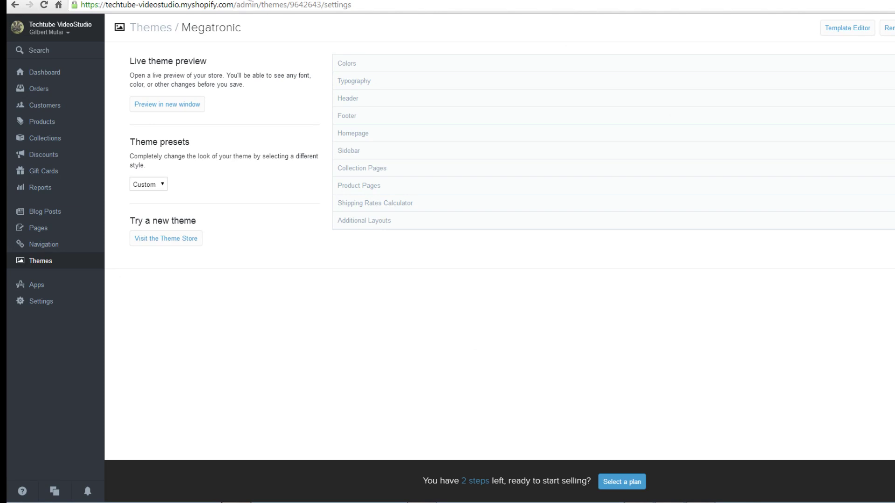
click(378, 71)
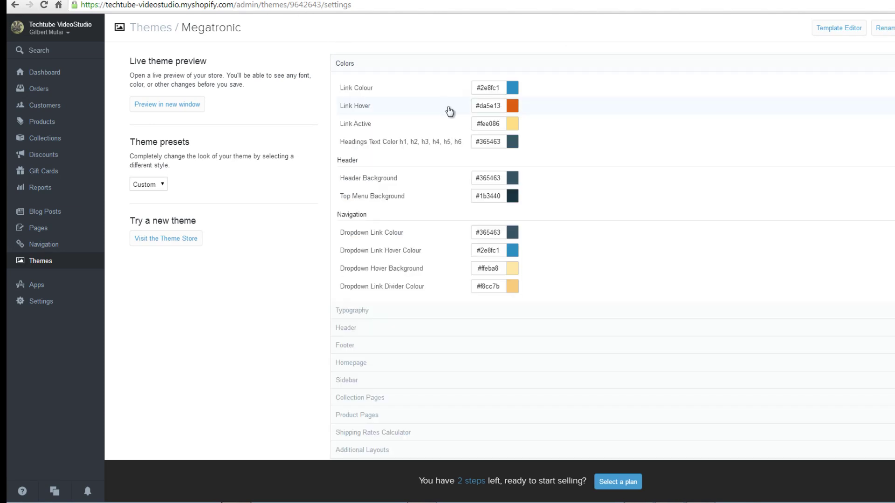
click(512, 106)
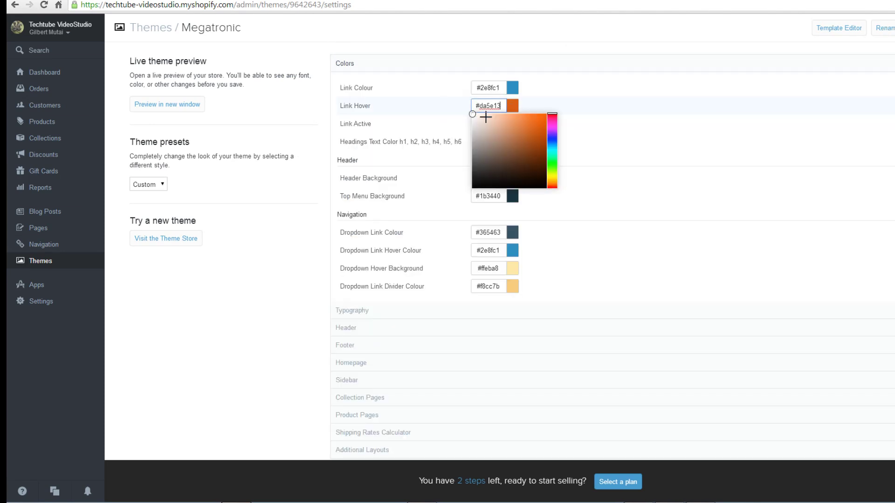
key(BackSpace)
key(BackSpace)
key(BackSpace)
key(BackSpace)
key(BackSpace)
key(BackSpace)
text(ffffff)
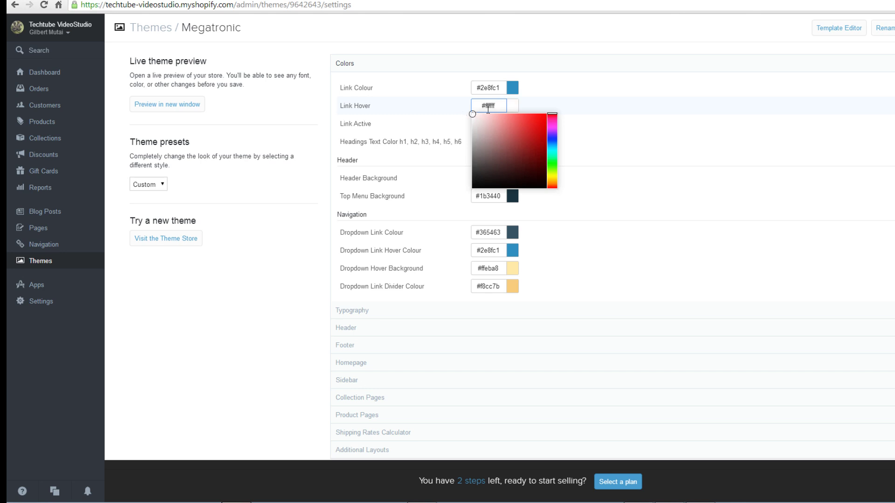
click(554, 107)
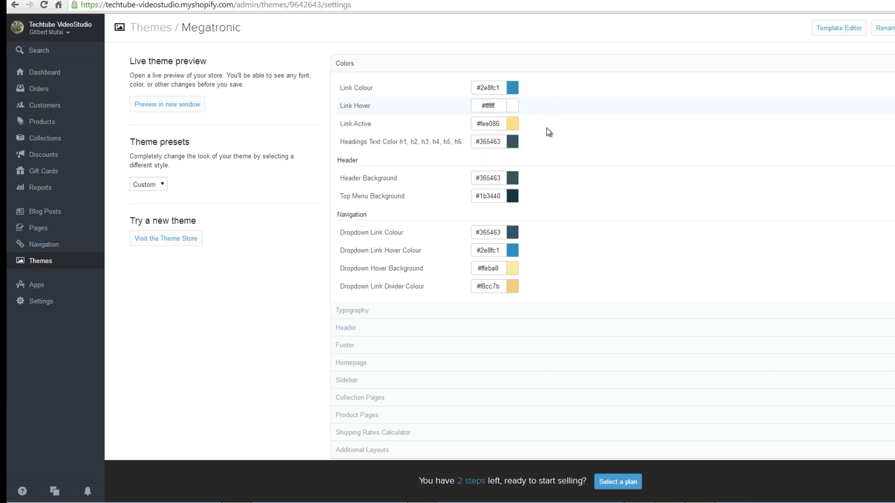
Step: Review the available site title fonts in the typography settings
click(381, 312)
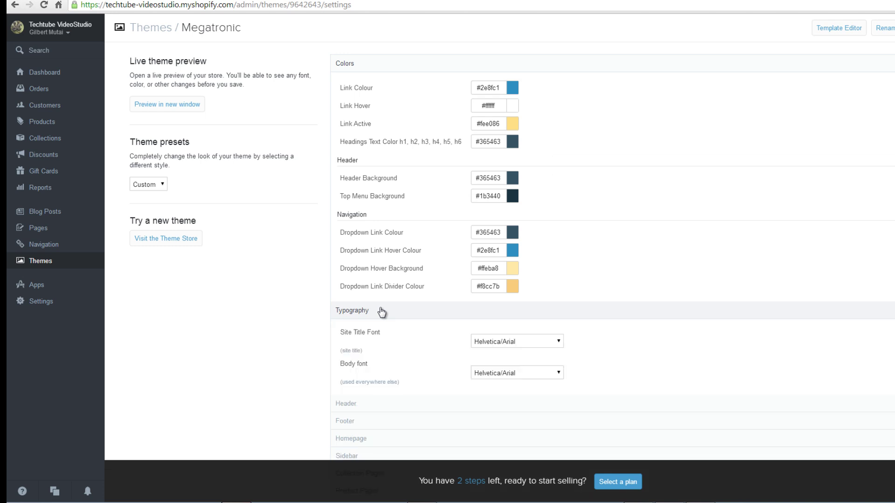
click(558, 343)
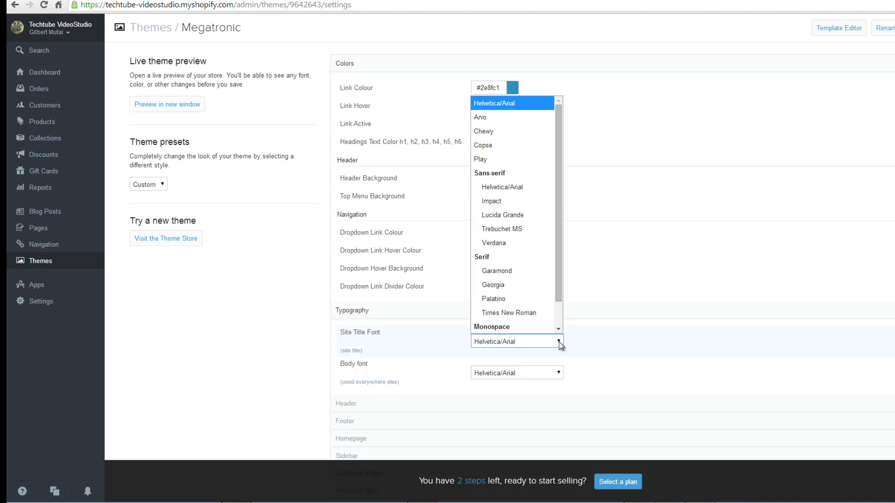
scroll(379, 306, down, 2)
Step: Set logo.png as the custom header logo and expand the Homepage settings
click(380, 304)
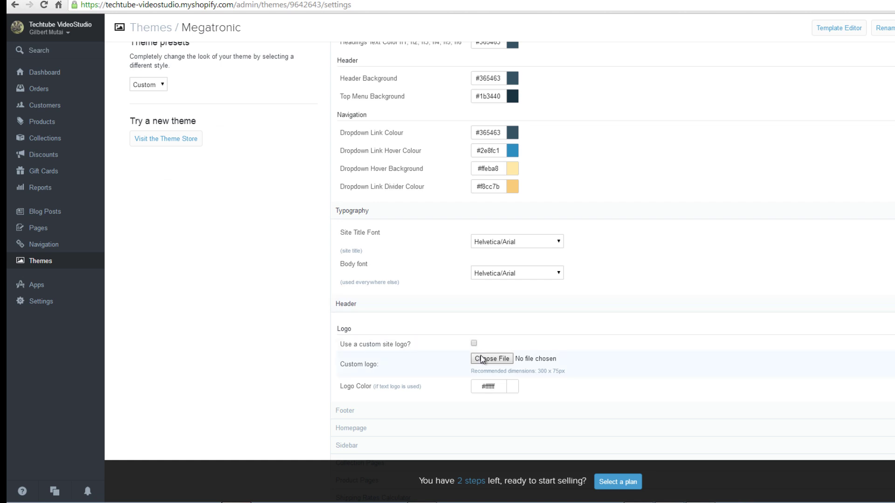
click(483, 360)
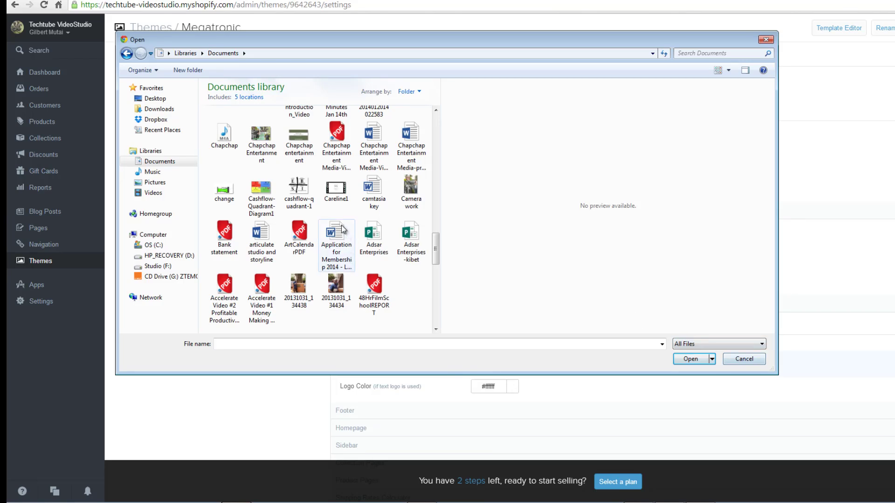
click(336, 242)
click(691, 359)
scroll(617, 370, down, 1)
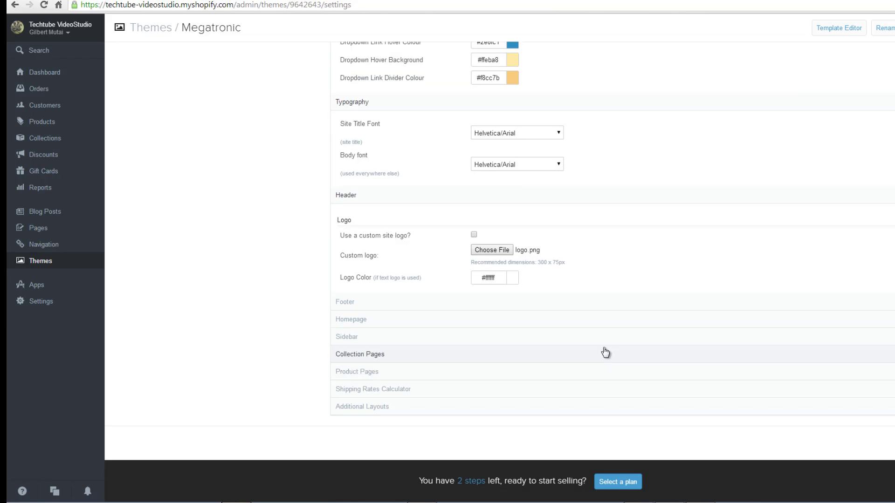
click(351, 320)
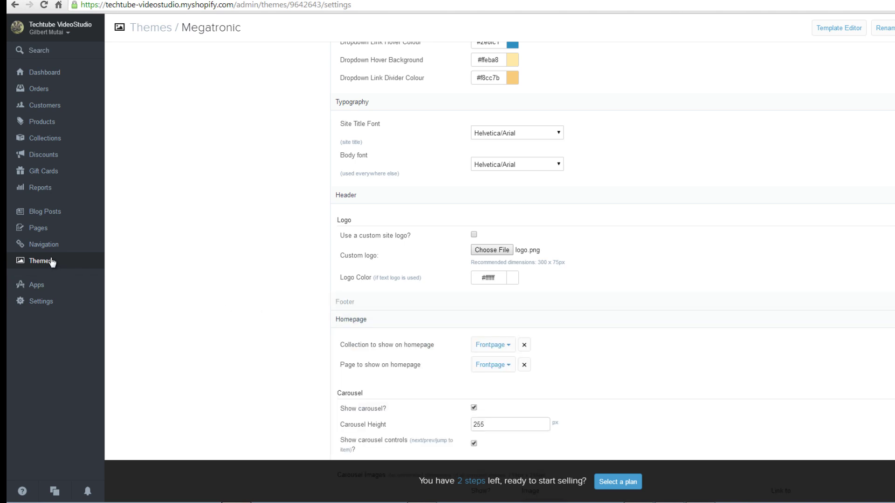
Step: Open About Us from Pages and insert a blank first line above the default template text
click(35, 228)
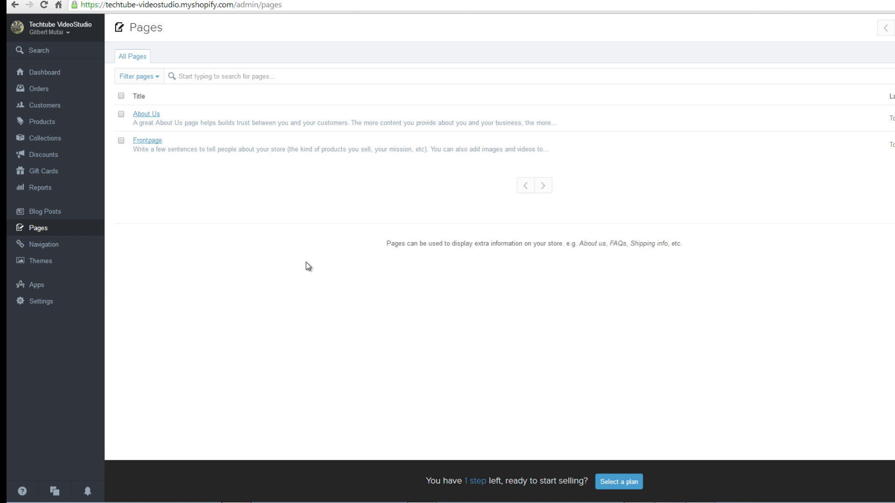
click(148, 115)
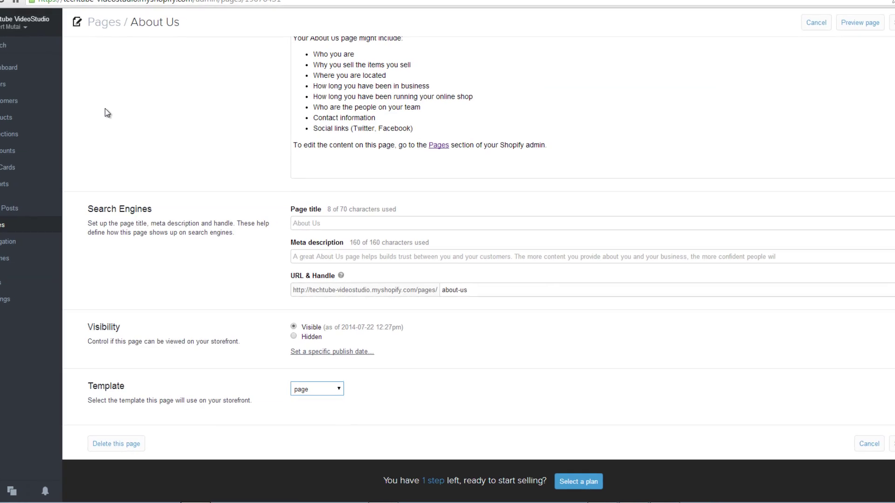
click(476, 153)
scroll(476, 152, up, 2)
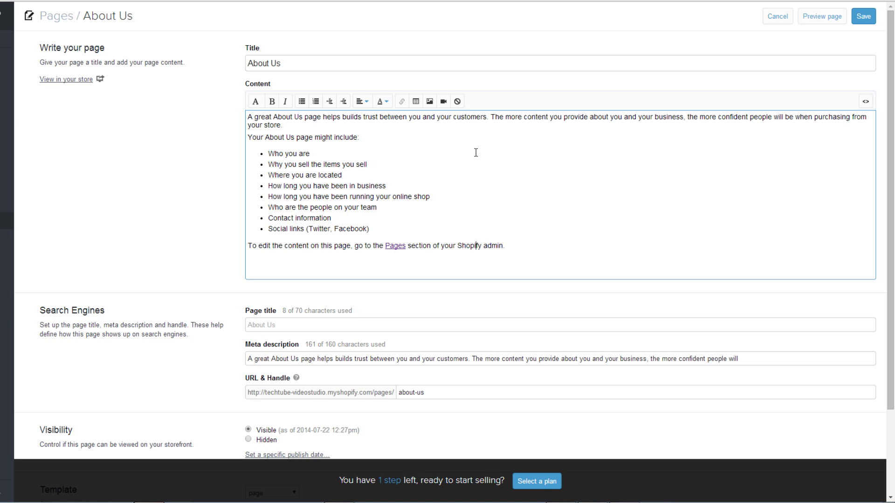
scroll(476, 153, down, 2)
scroll(476, 154, up, 2)
key(ctrl+Home)
key(Return)
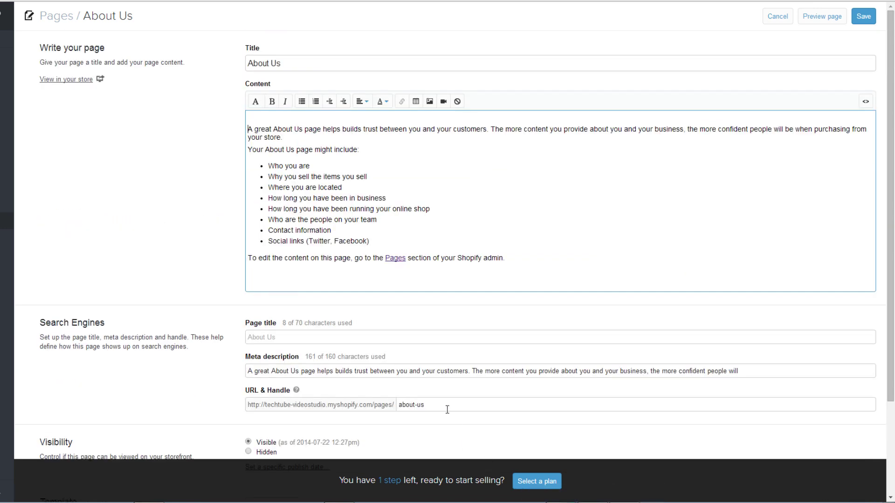
click(249, 119)
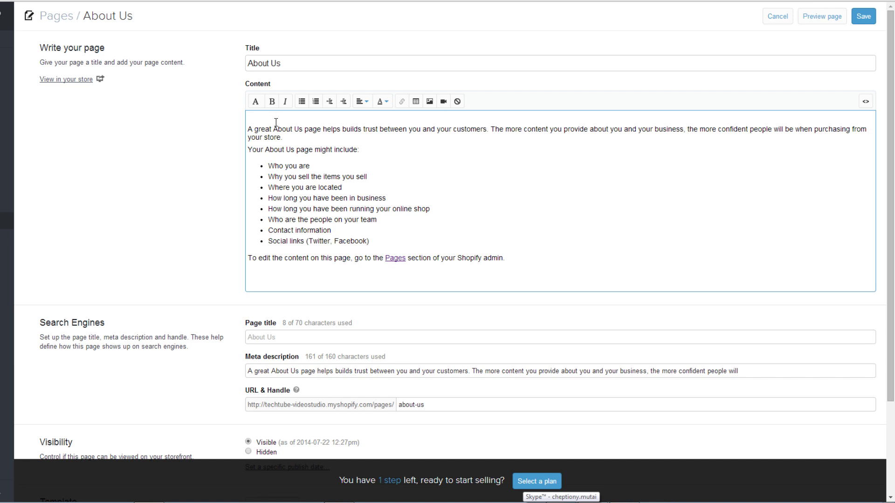
Step: Insert the store's product photo at the top of the About Us page
click(429, 102)
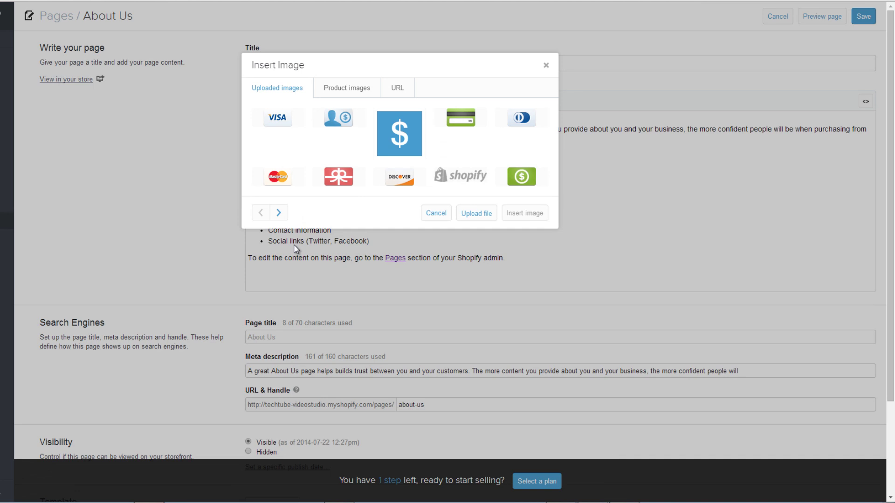
click(337, 88)
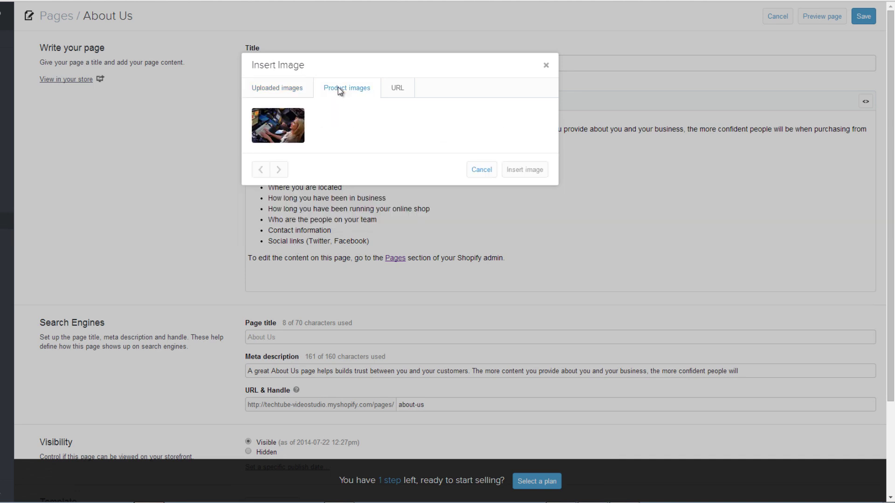
click(293, 132)
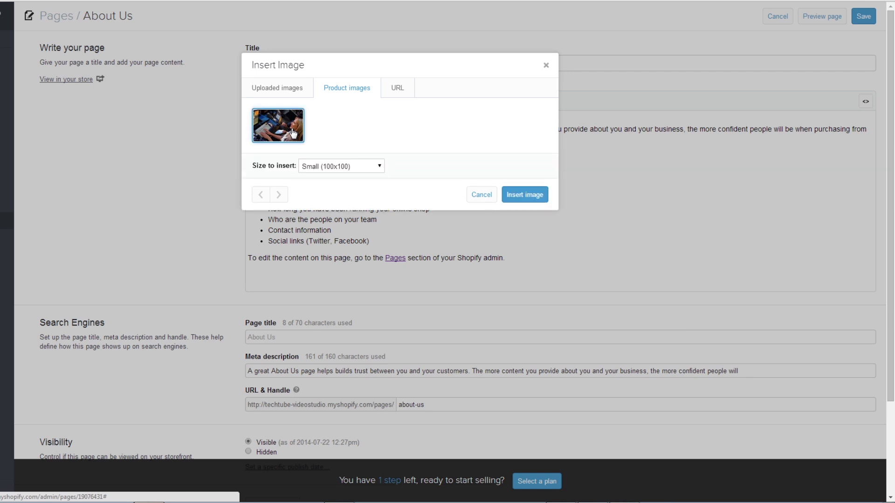
click(536, 195)
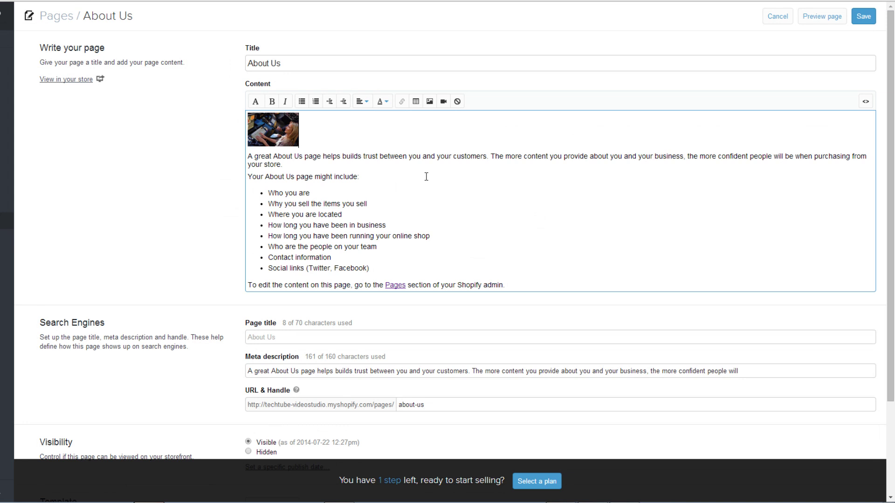
Step: Enlarge the inserted photo and save the About Us page
drag(310, 154, 344, 202)
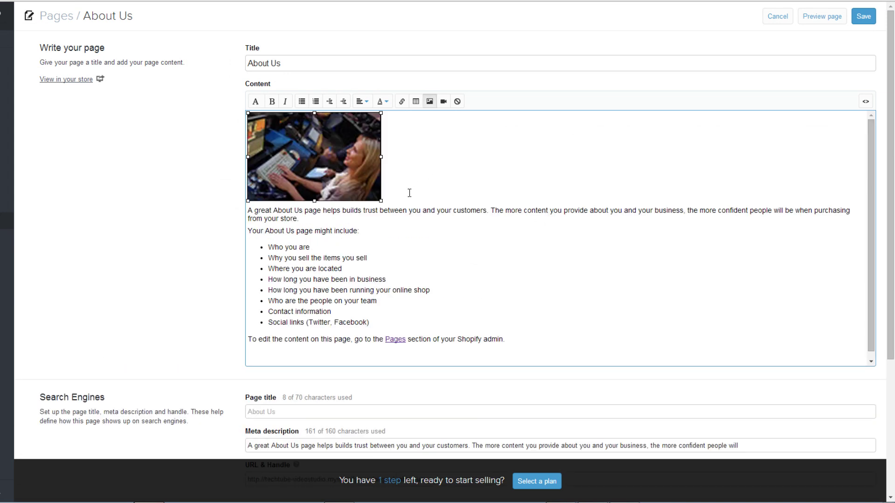
click(388, 248)
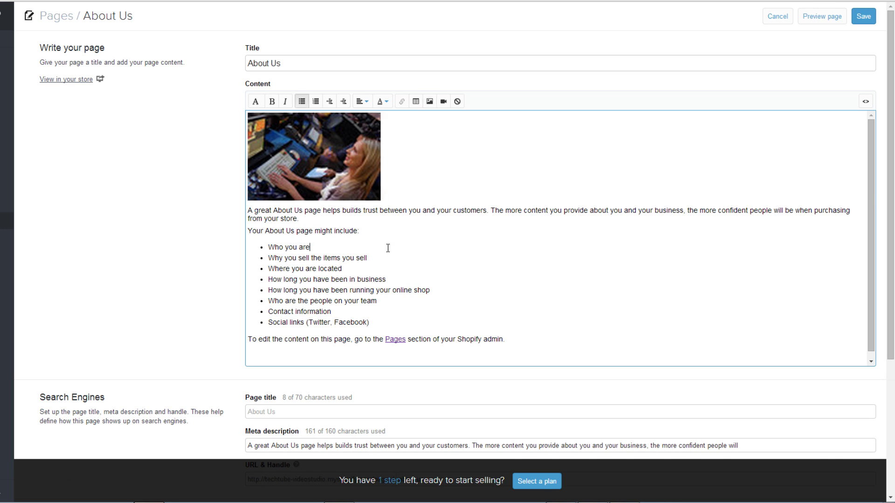
scroll(862, 419, down, 4)
click(866, 444)
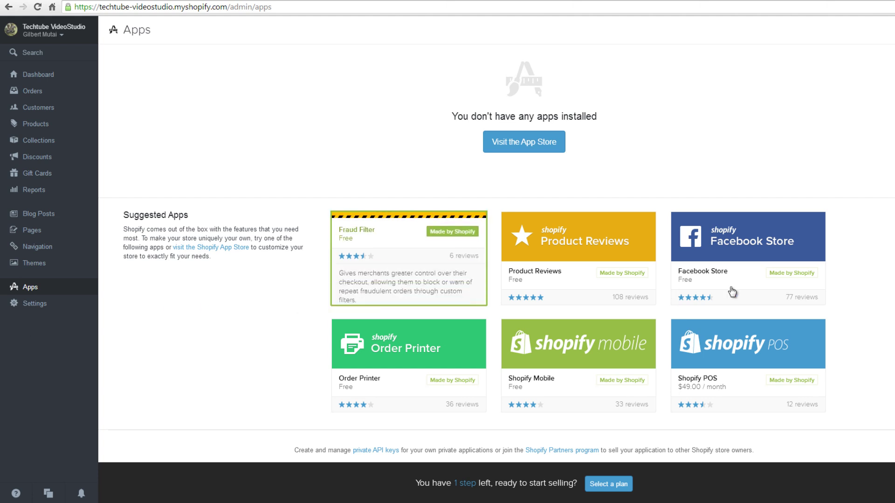
Step: Get the Facebook Store app using the store's URL, install it, and complete the Facebook login
click(726, 272)
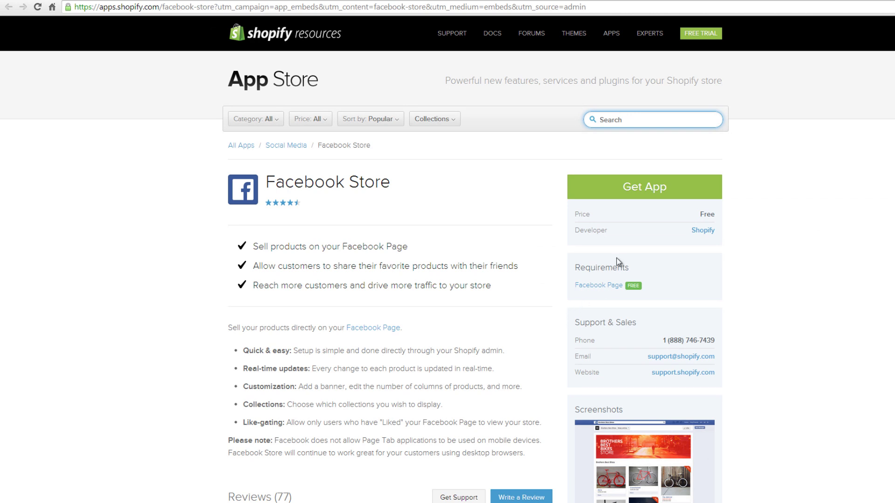
click(666, 198)
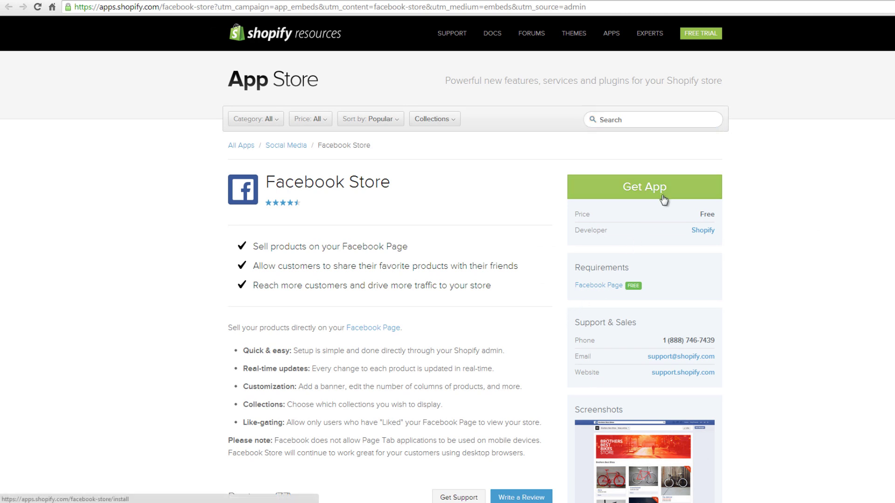
click(664, 198)
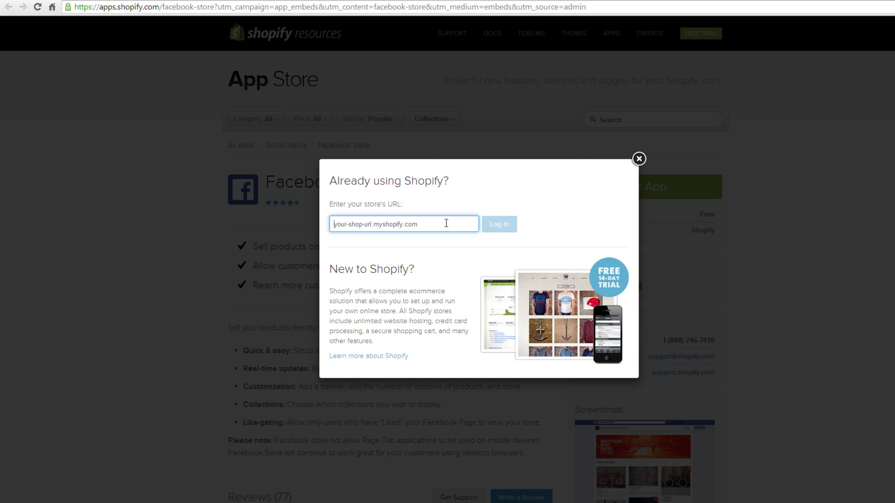
text(https://techtube-videostudio.myshopify.com)
click(499, 224)
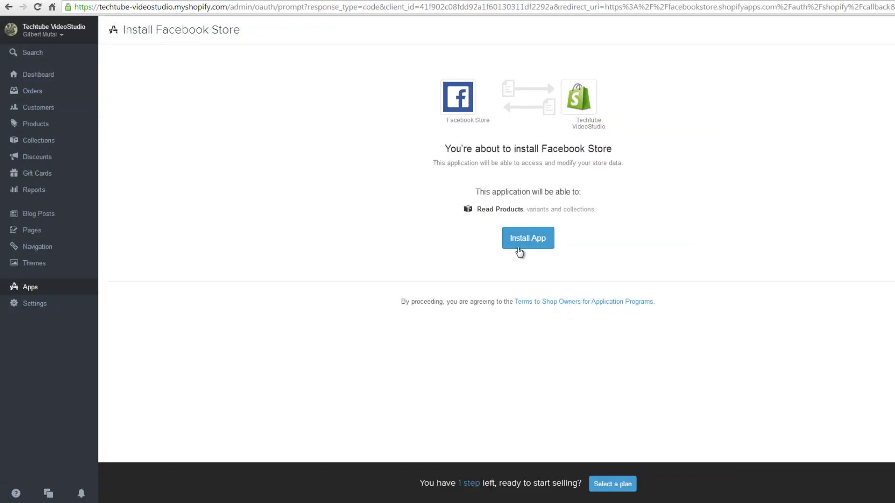
click(521, 244)
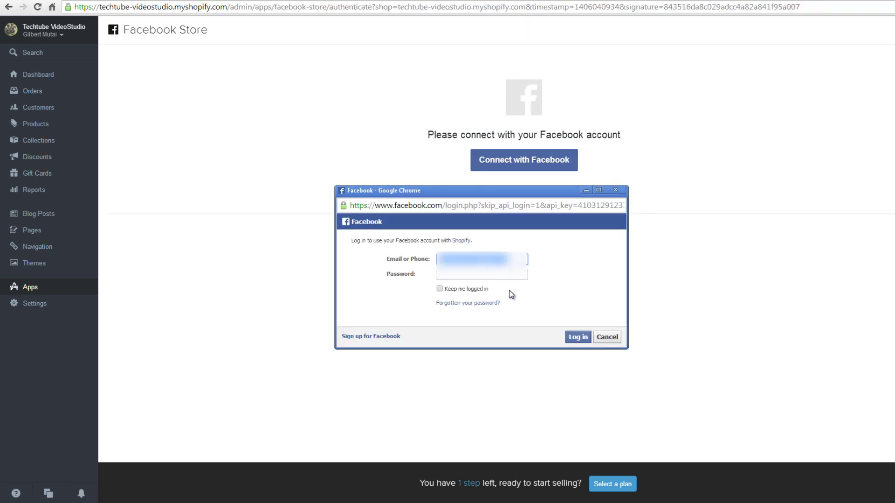
key(Return)
key(Return)
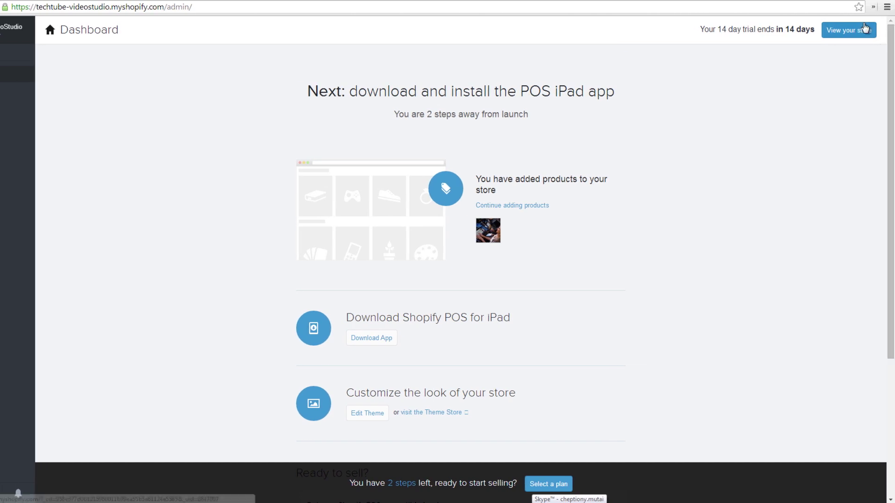
Step: View the live storefront's About Us page with the photo, then bring up the plan selection page
click(863, 30)
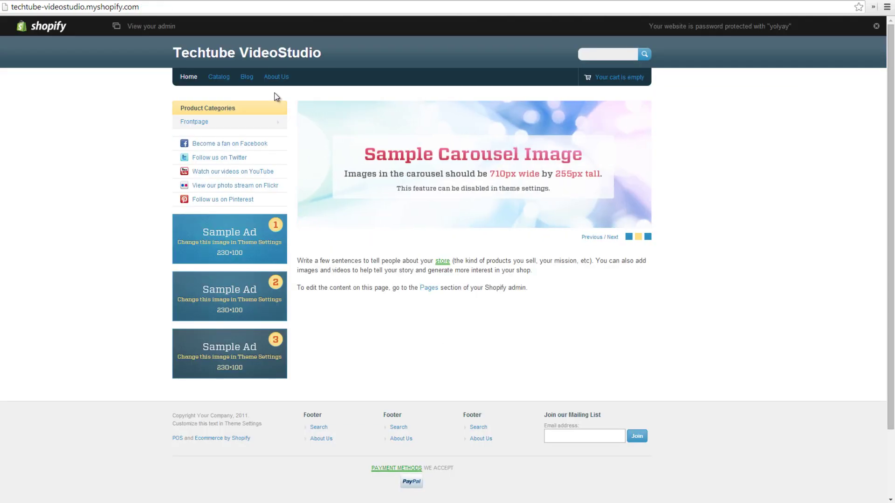
click(276, 78)
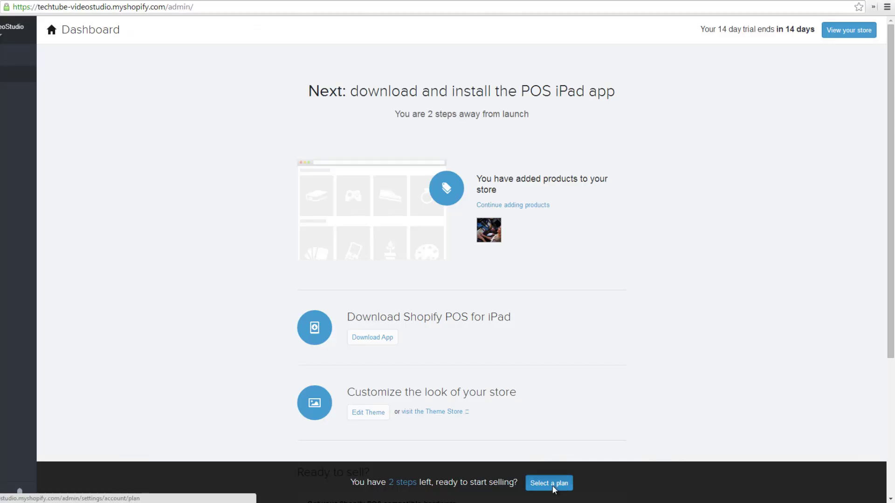
click(552, 485)
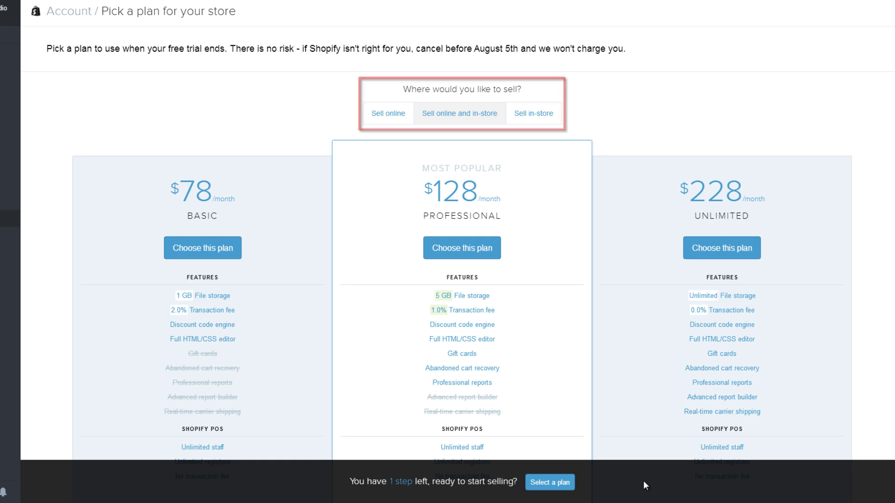
Step: Switch the plans to Sell online and scroll through the $29, $79 and $179 options
scroll(383, 166, down, 1)
click(388, 68)
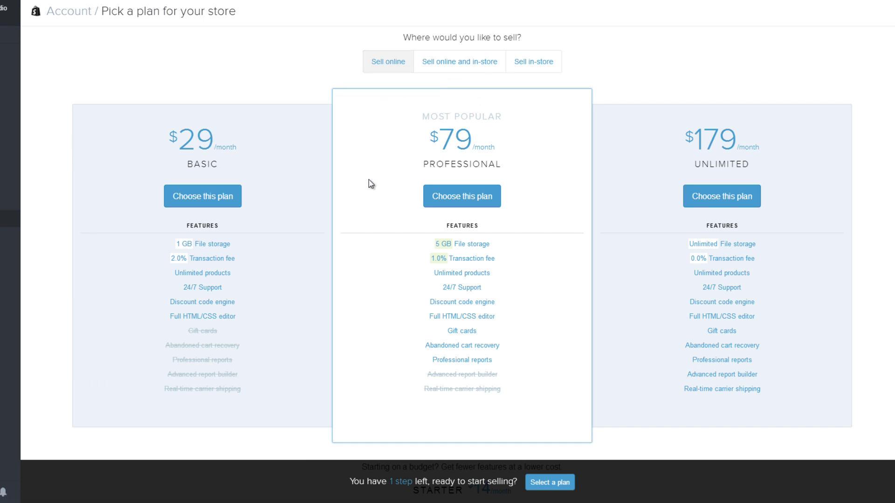
scroll(411, 214, down, 2)
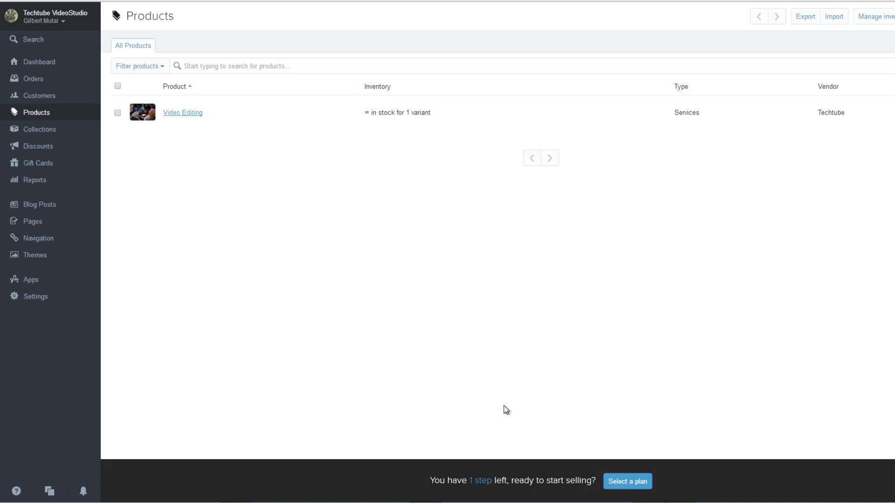
Step: Open the Blog Posts list, then scroll through the theme gallery of Vantage, Vintage and others
click(31, 208)
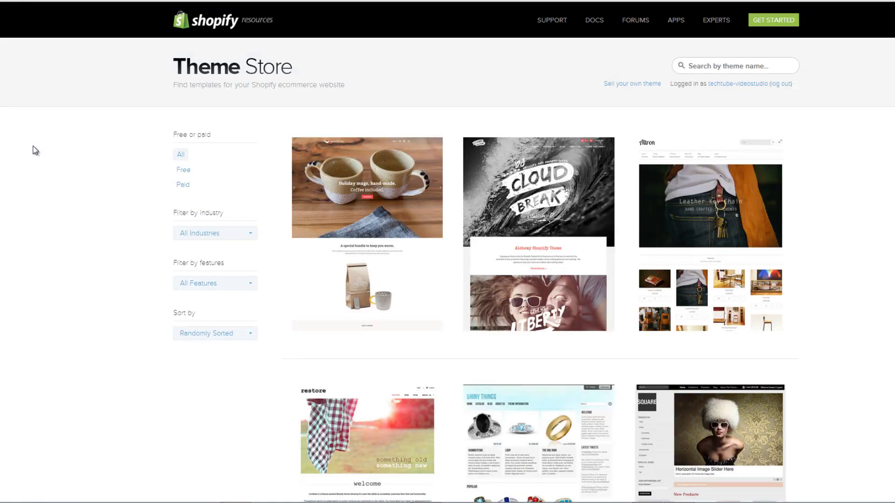
scroll(35, 150, down, 1)
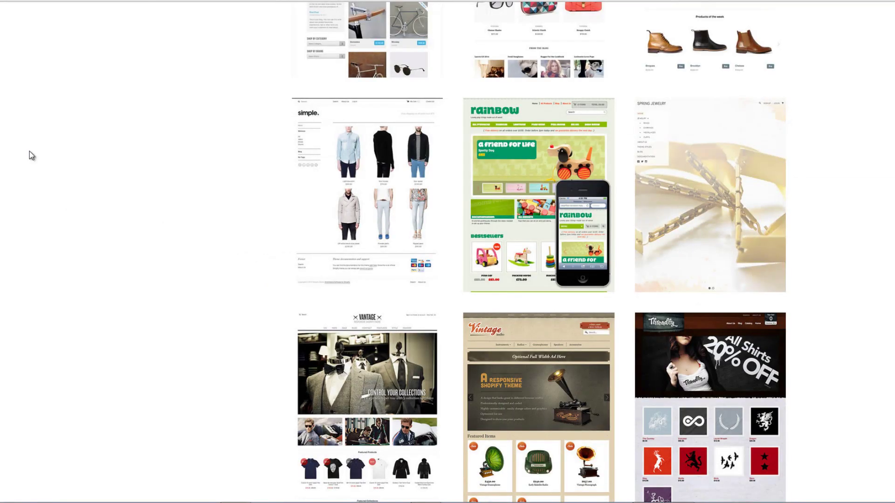
scroll(29, 151, down, 4)
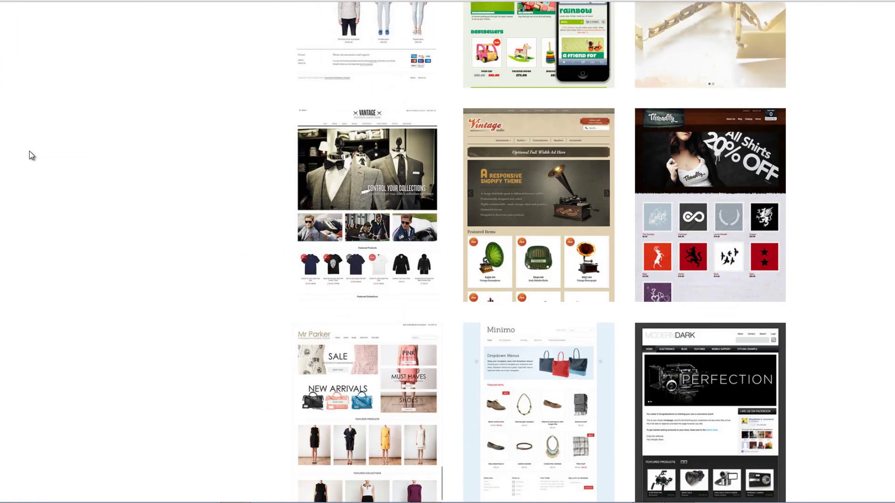